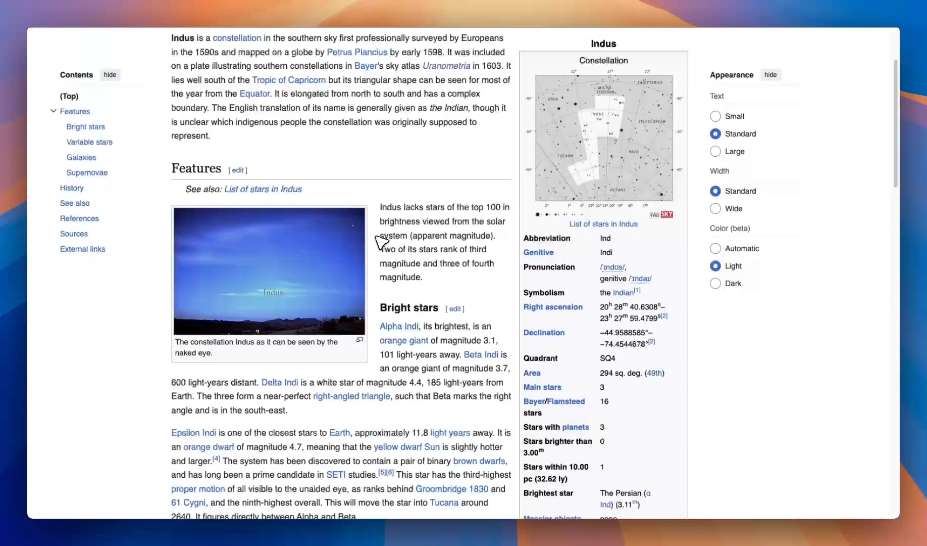
# Skim the Indus constellation article and switch to the Brobench release notes to examine the 4.8 feature list
pyautogui.scroll(-1, 383, 242)
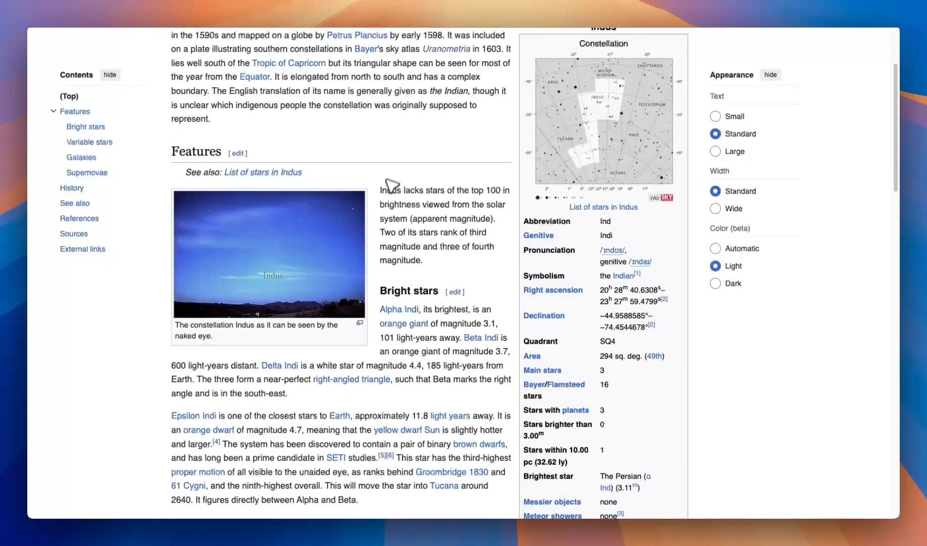
pyautogui.scroll(5, 386, 184)
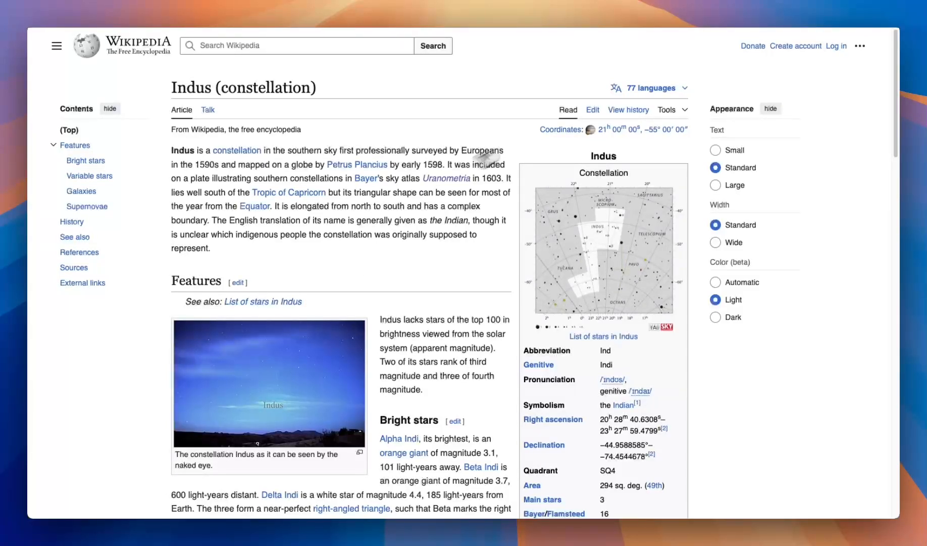
pyautogui.click(632, 2)
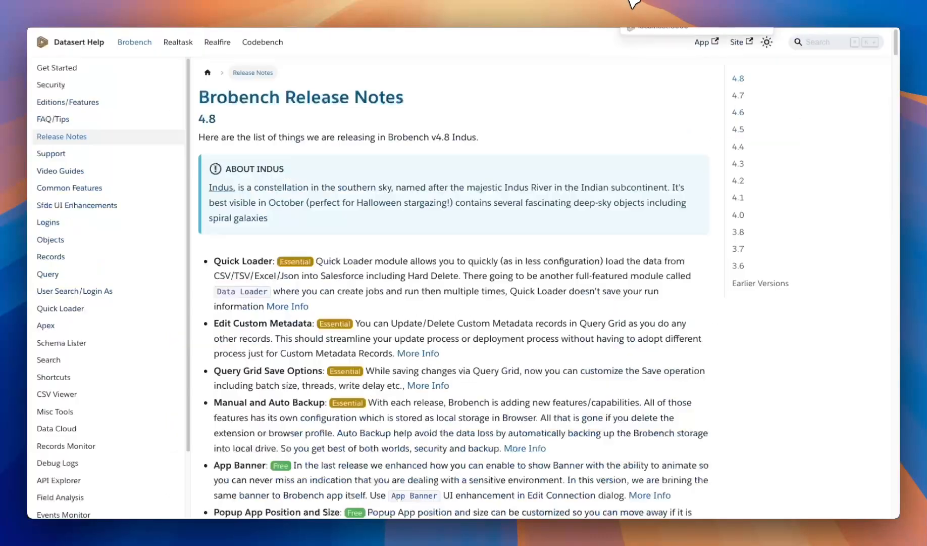
pyautogui.scroll(-2, 382, 206)
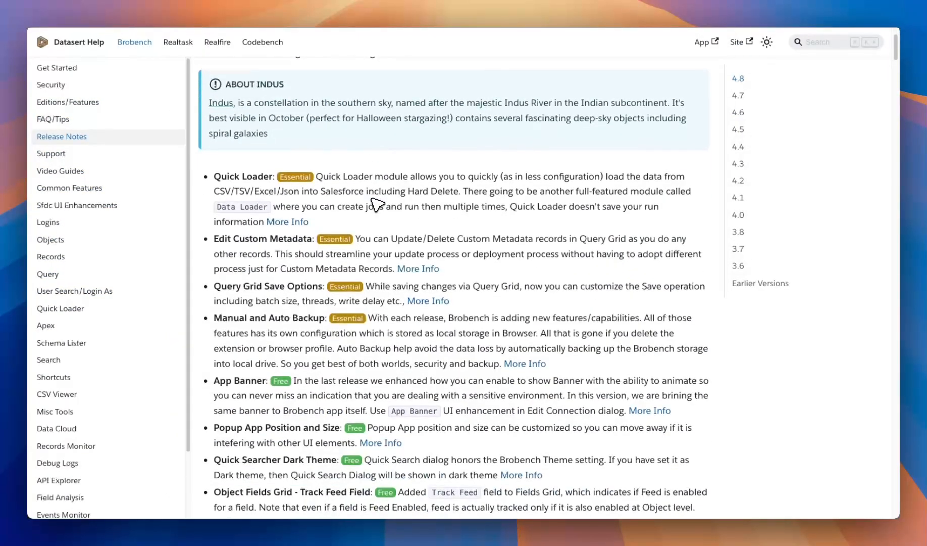
pyautogui.scroll(-4, 389, 171)
pyautogui.scroll(1, 404, 152)
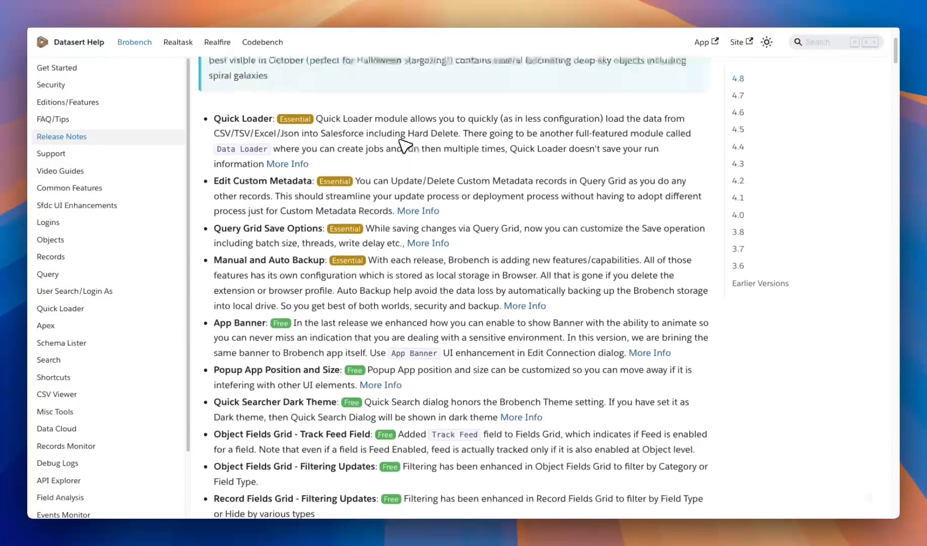
pyautogui.scroll(-1, 405, 145)
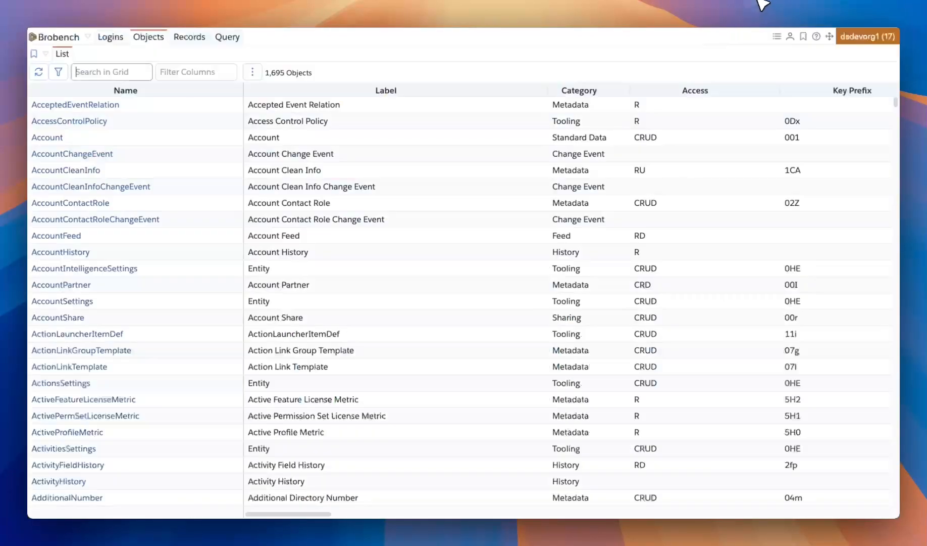
# Run only the query "select * from opportunity limit 10" from the default query editor
pyautogui.click(228, 38)
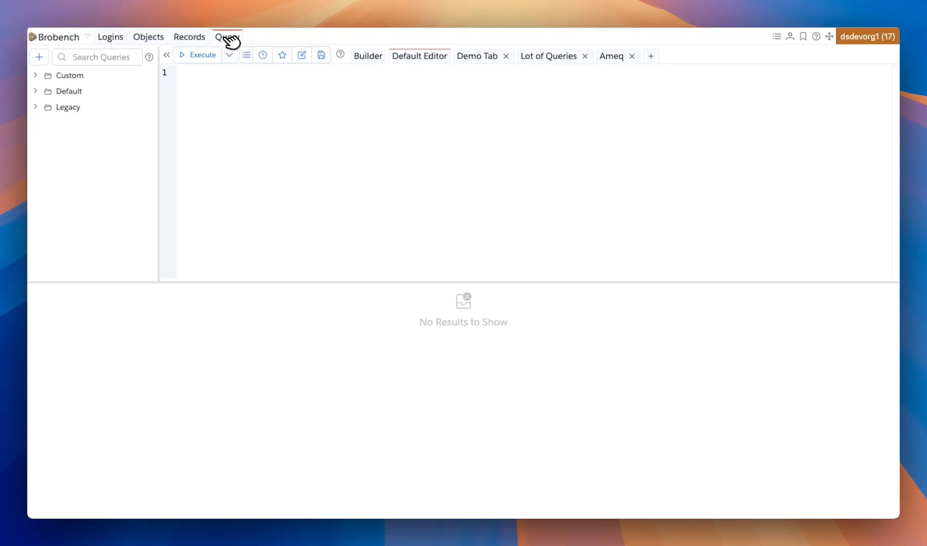
pyautogui.click(170, 116)
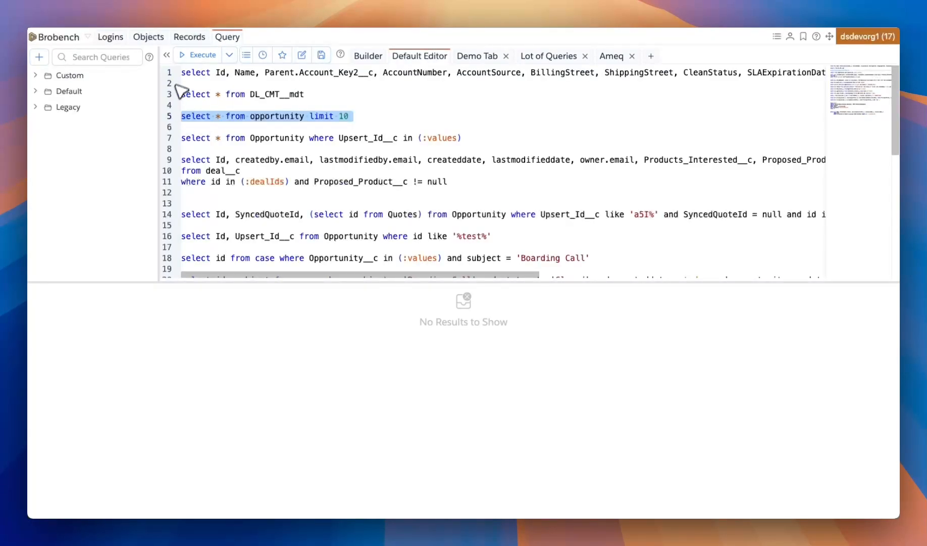
pyautogui.click(191, 54)
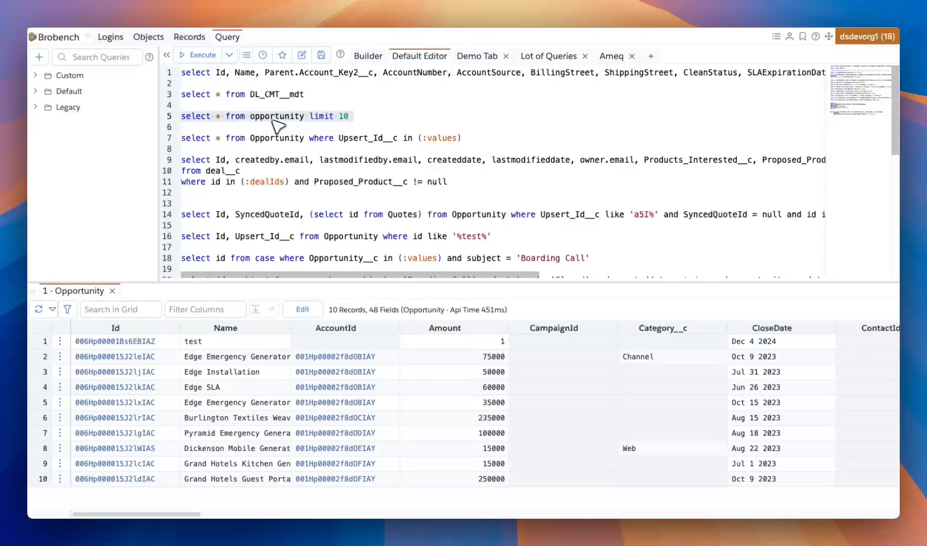
# Inspect the Account object's record data and return to the query editor
pyautogui.click(149, 37)
pyautogui.click(45, 135)
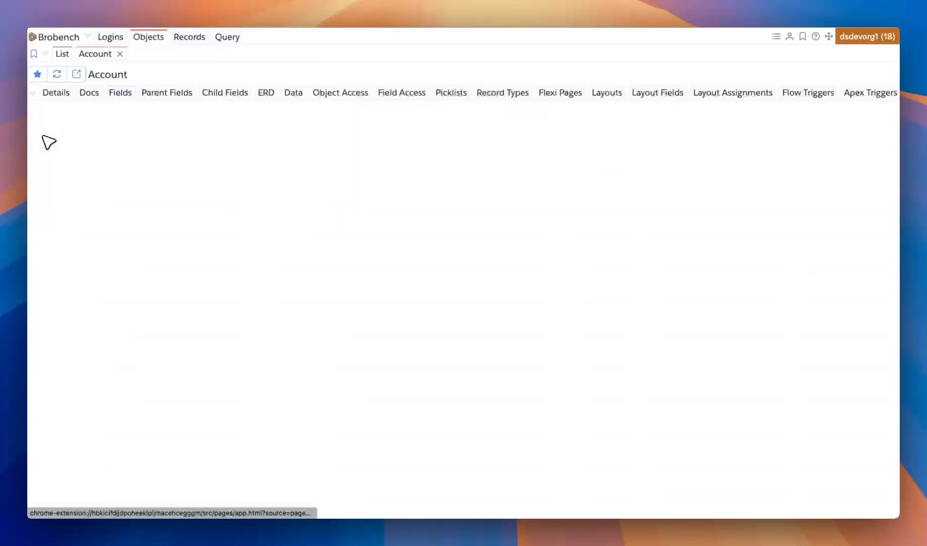
pyautogui.click(293, 96)
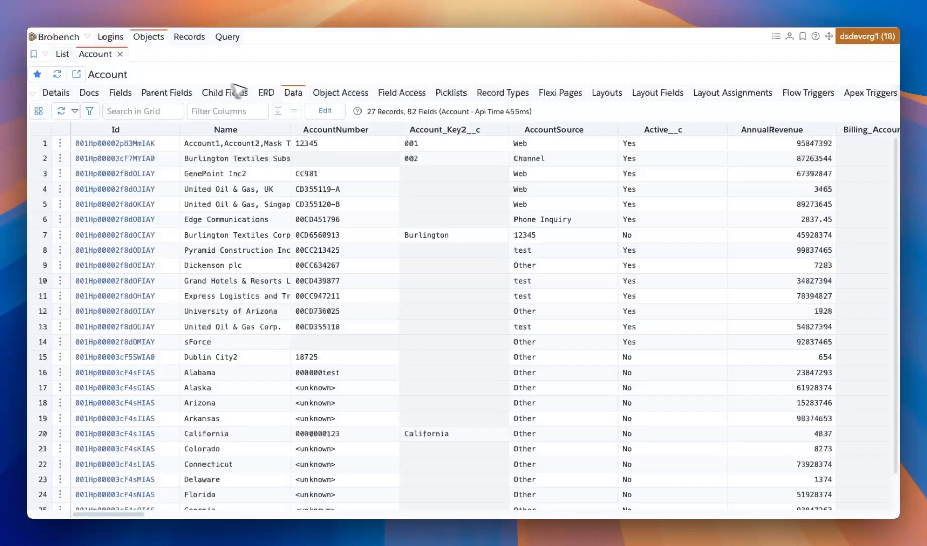
pyautogui.click(228, 37)
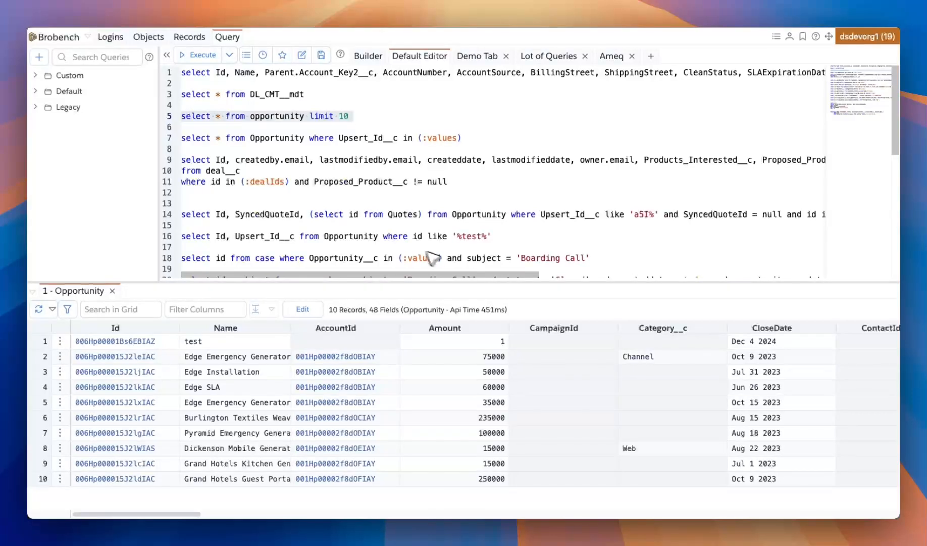
pyautogui.click(323, 131)
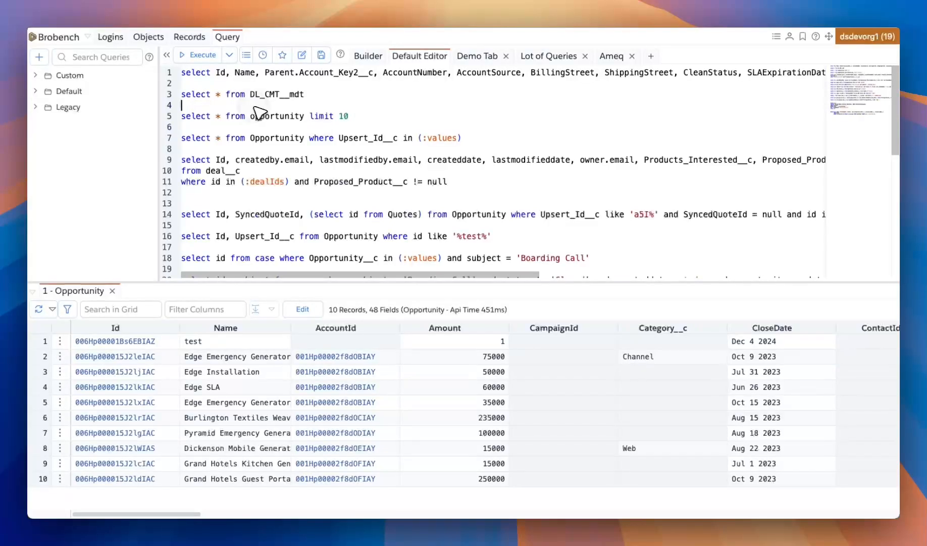
pyautogui.click(193, 105)
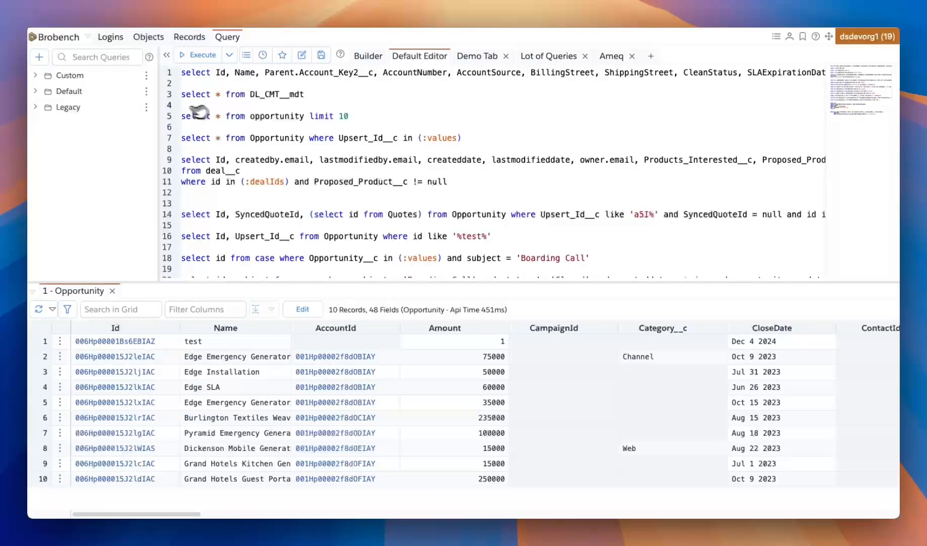
# Open the Quick Loader module and load the Account data file from the quickloader folder
pyautogui.click(68, 39)
pyautogui.moveTo(75, 56)
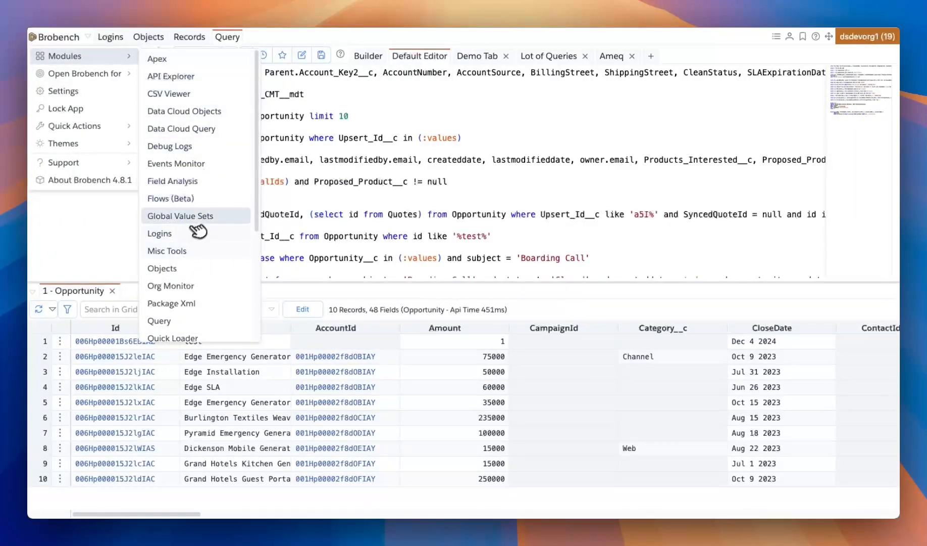
pyautogui.scroll(-2, 198, 252)
pyautogui.click(199, 298)
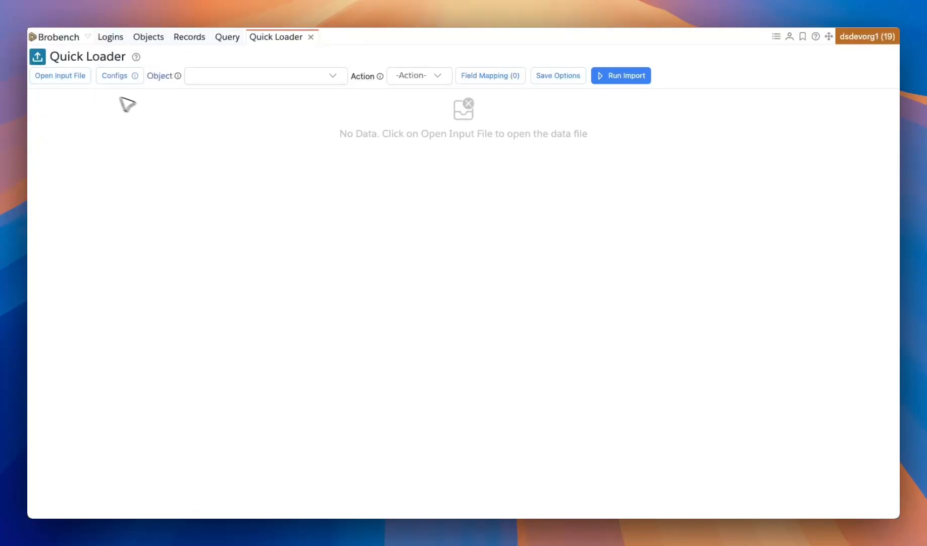
pyautogui.click(68, 79)
pyautogui.click(290, 199)
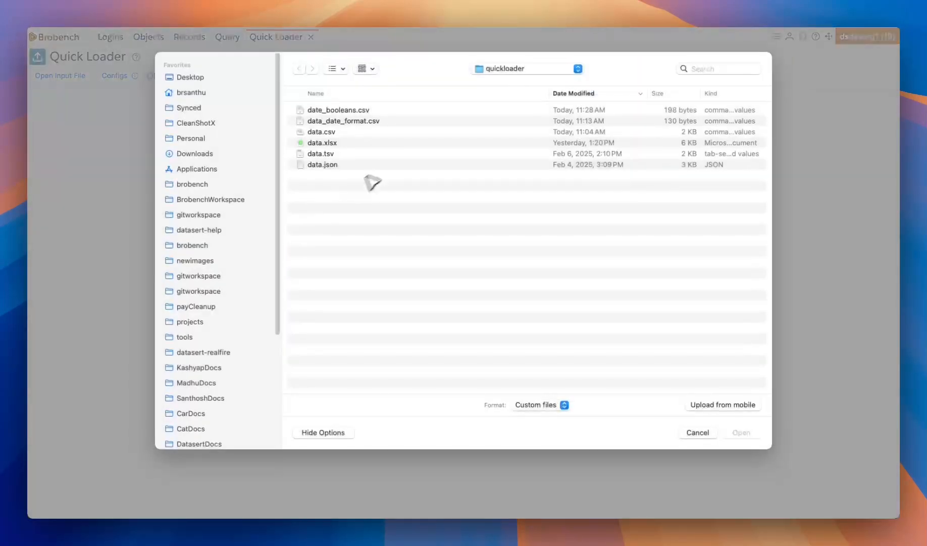
pyautogui.doubleClick(356, 123)
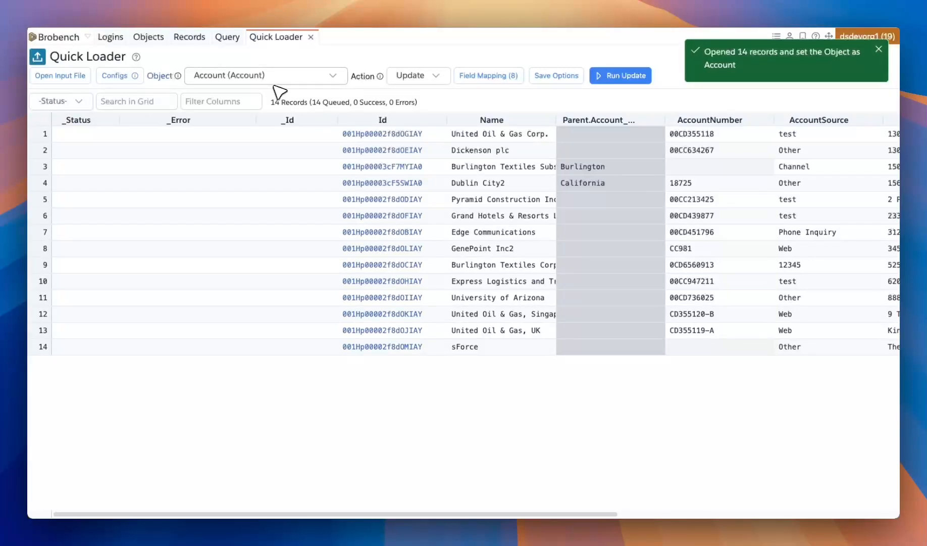
# Review the field mappings for the loaded Account file and the available load actions, keeping Update selected
pyautogui.click(492, 77)
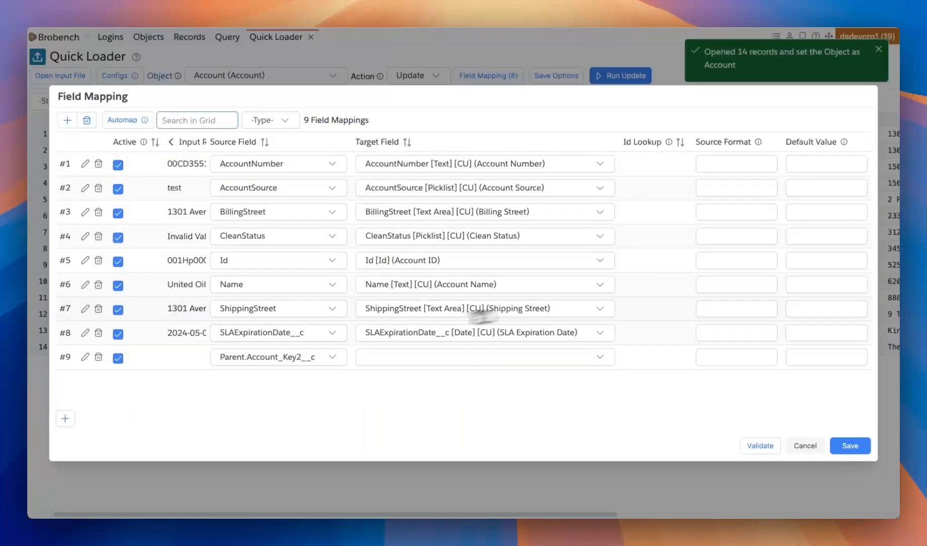
pyautogui.click(807, 445)
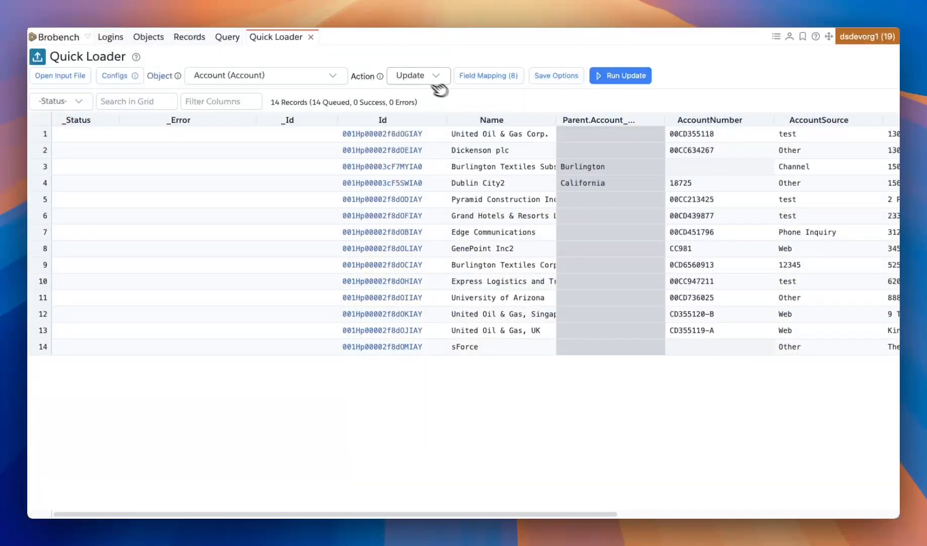
pyautogui.click(421, 77)
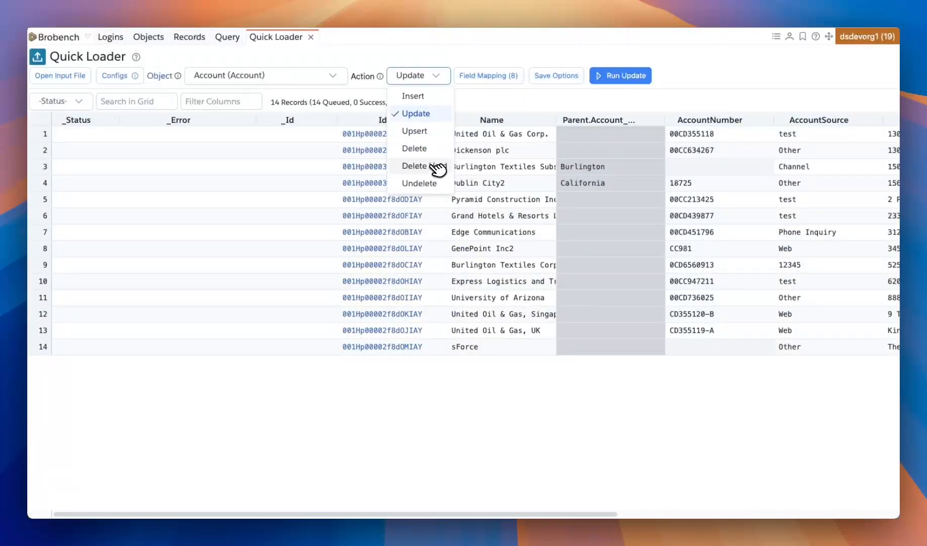
pyautogui.click(484, 102)
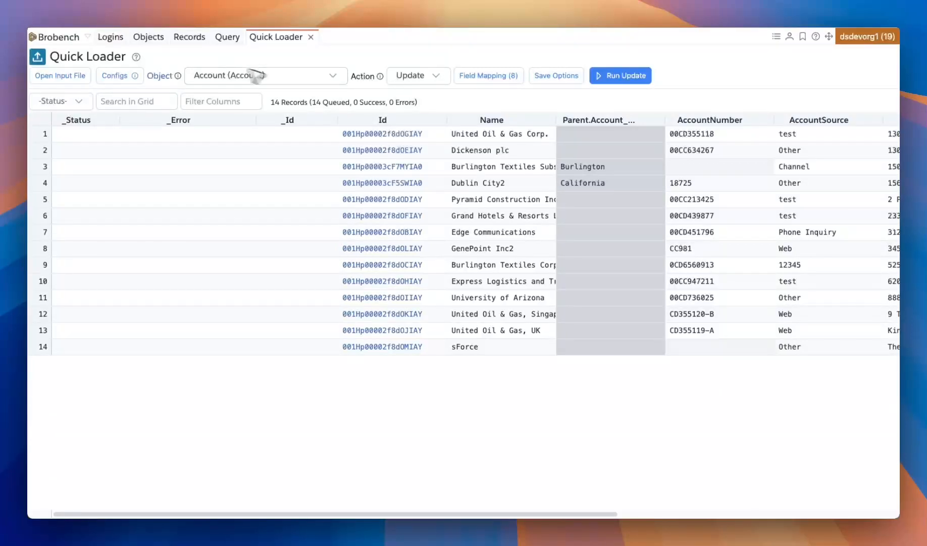
# Run only the query "select * from DL_CMT__mdt" from the query editor
pyautogui.click(227, 37)
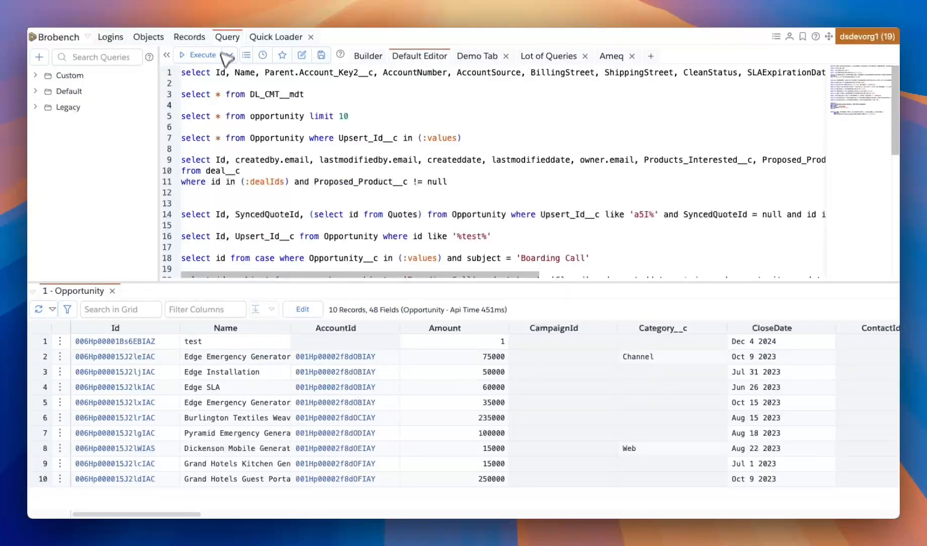
pyautogui.tripleClick(183, 96)
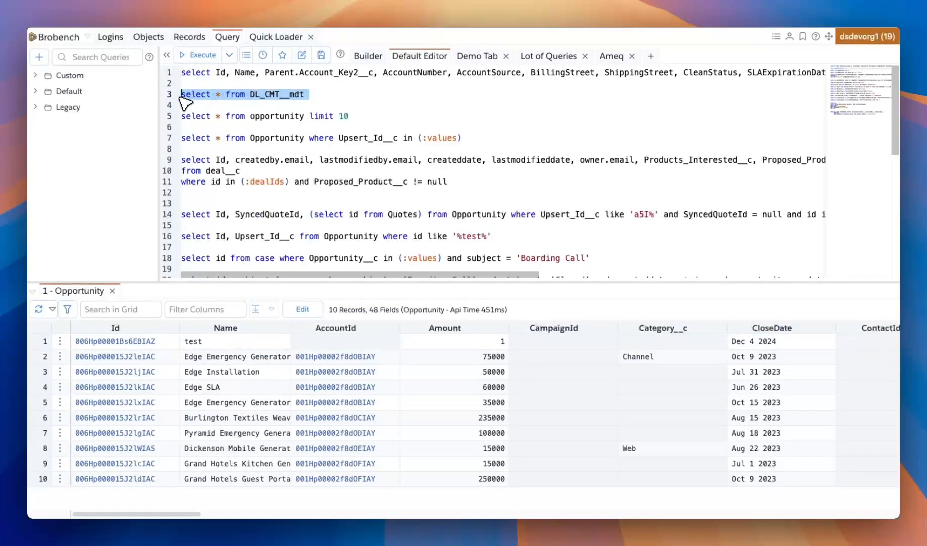
pyautogui.click(201, 55)
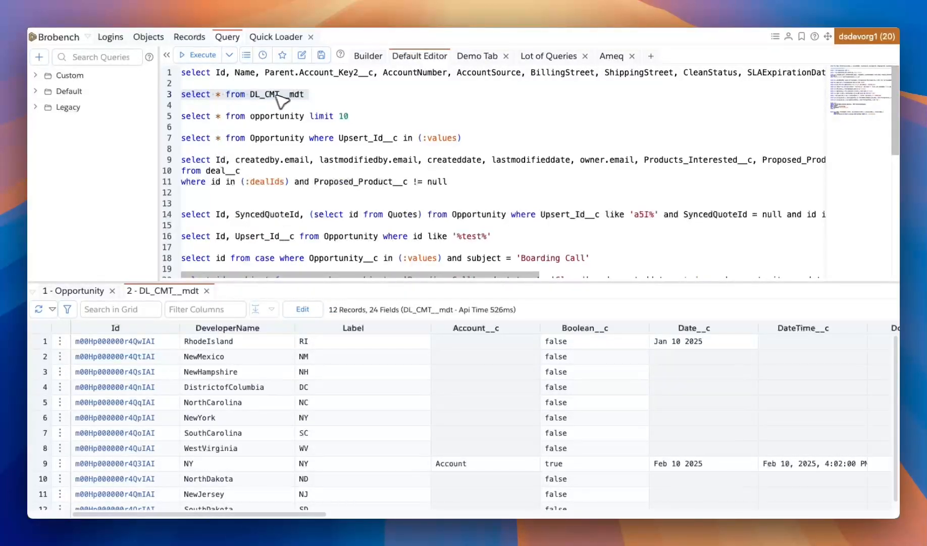
# Set the RhodeIsland custom metadata record's Label to RI2 in the query results, save the change and refresh the records
pyautogui.click(305, 309)
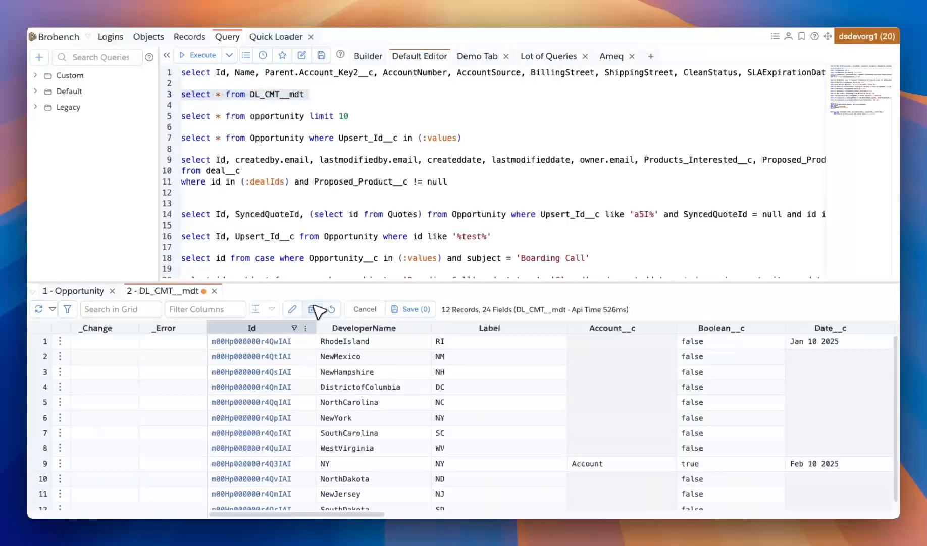
pyautogui.doubleClick(490, 348)
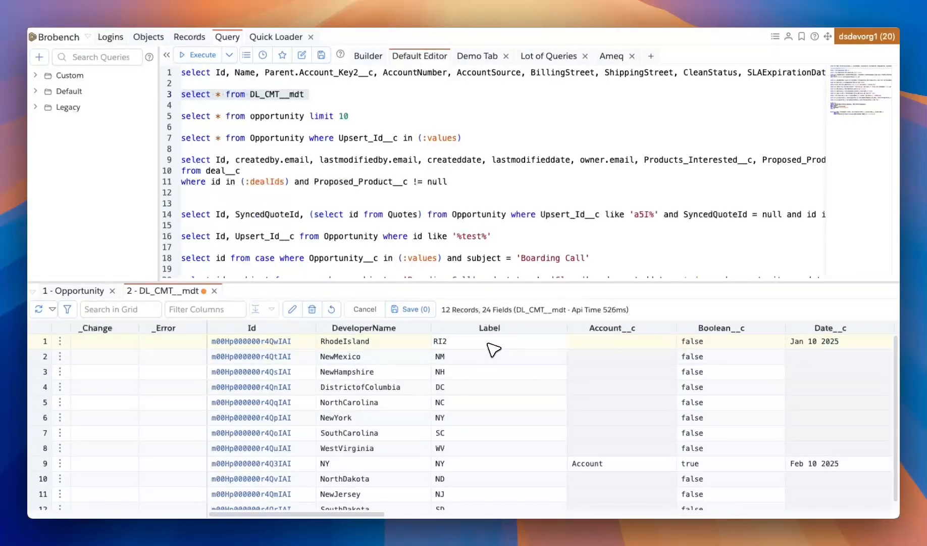
pyautogui.press('Return')
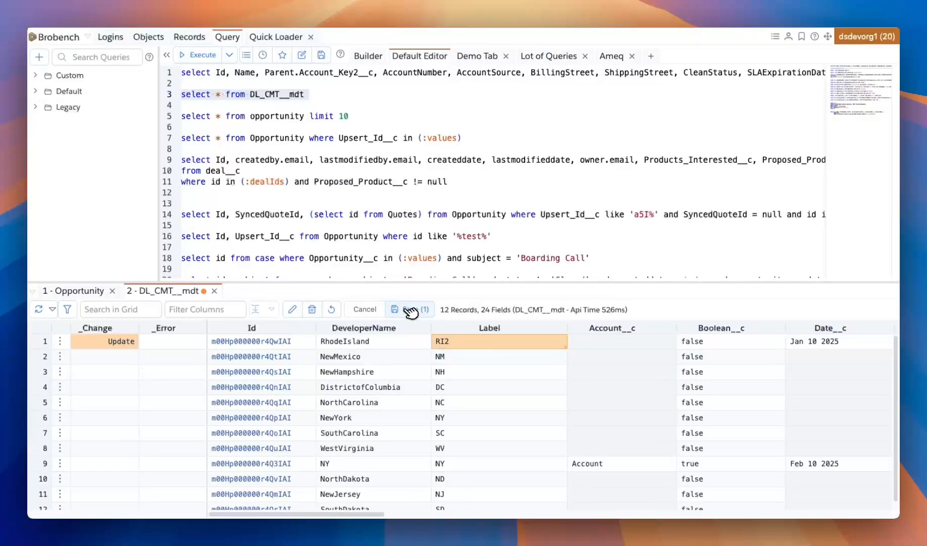
pyautogui.click(409, 310)
pyautogui.click(626, 321)
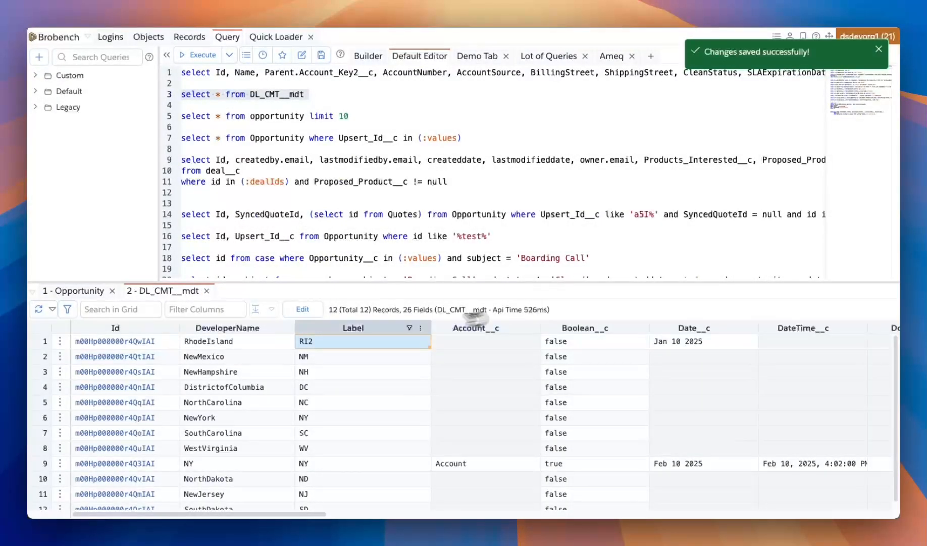
pyautogui.click(43, 309)
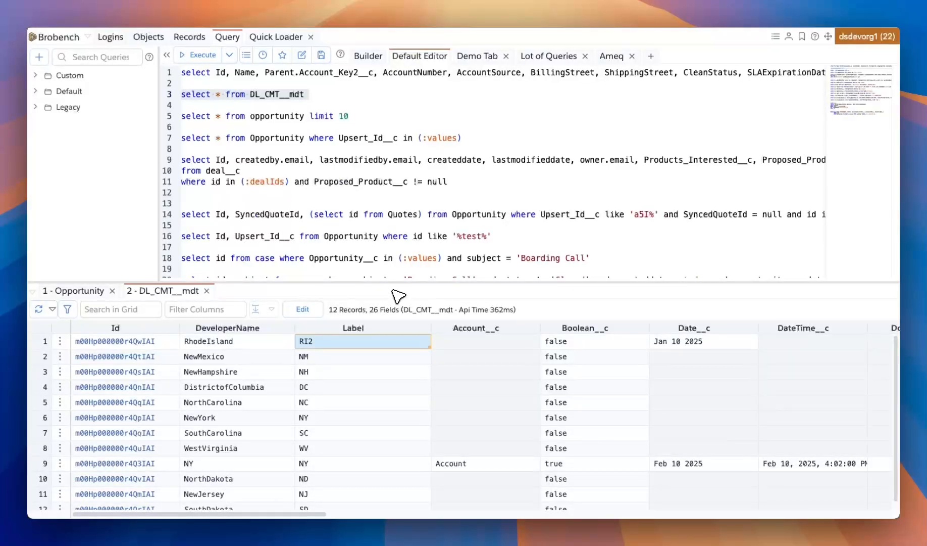
pyautogui.click(326, 203)
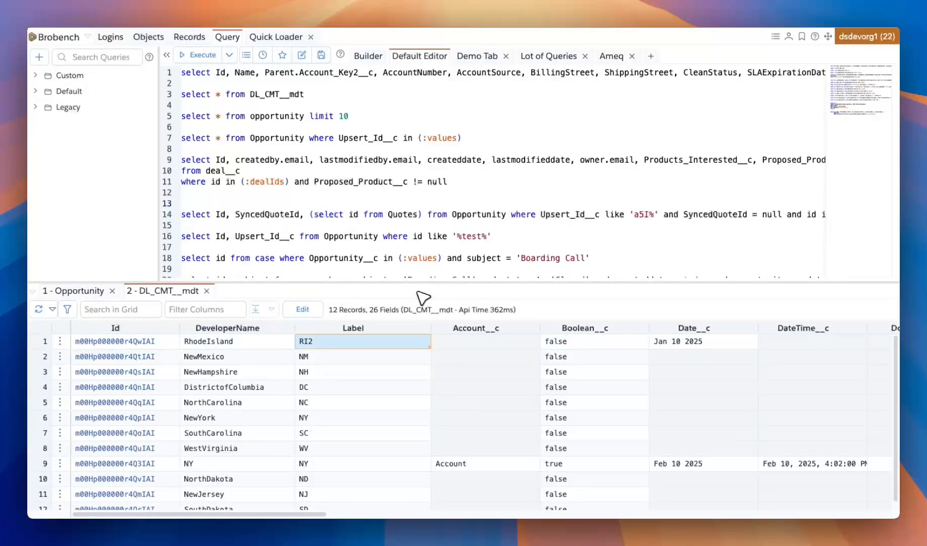
# Set the Quick Loader's target object to DL_CMT__mdt (DL CMT) and list the actions available for it
pyautogui.click(270, 37)
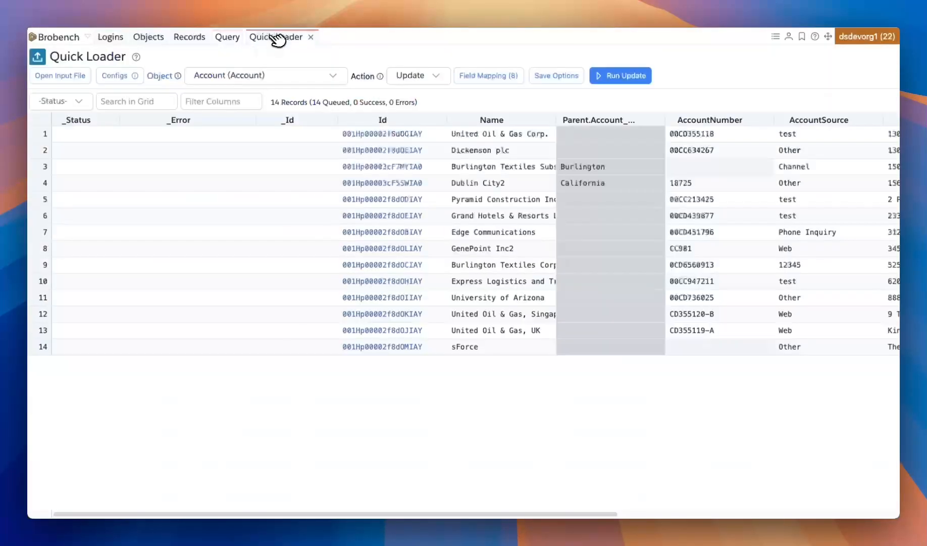
pyautogui.click(286, 85)
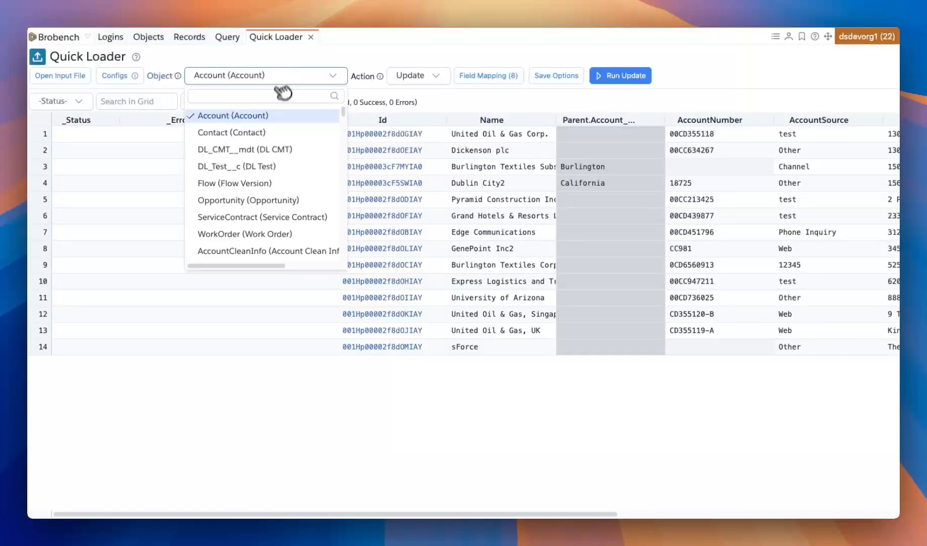
pyautogui.click(275, 149)
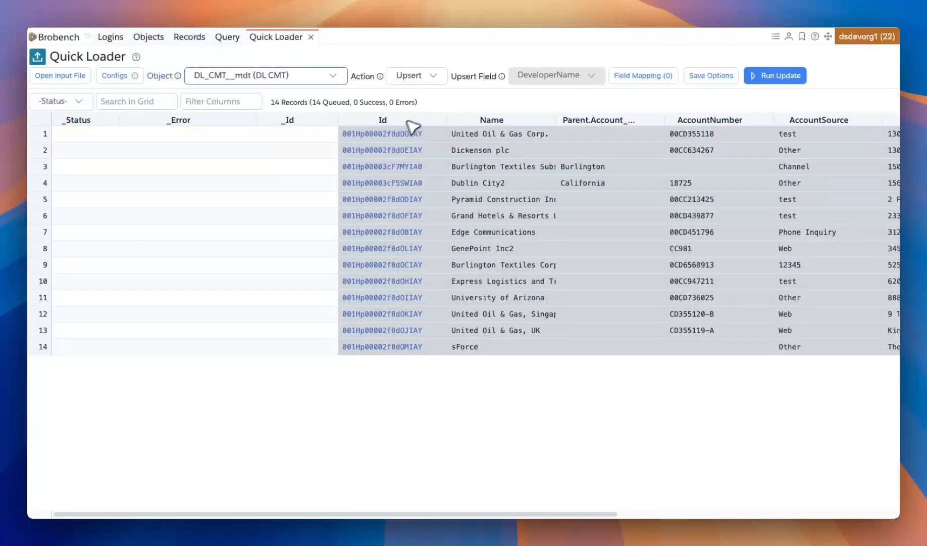
pyautogui.click(430, 78)
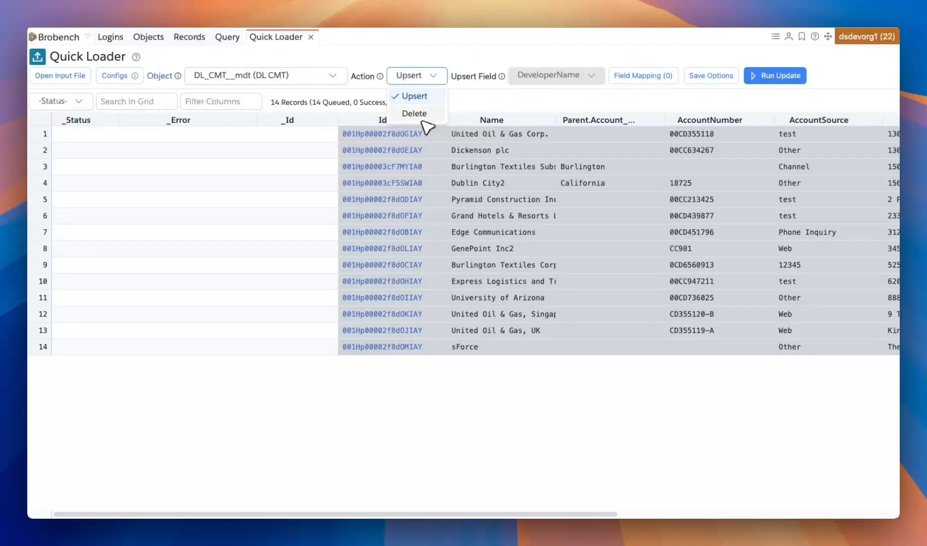
# Edit the DL_CMT__mdt query results and set the RhodeIsland record's Label to RI3
pyautogui.click(450, 94)
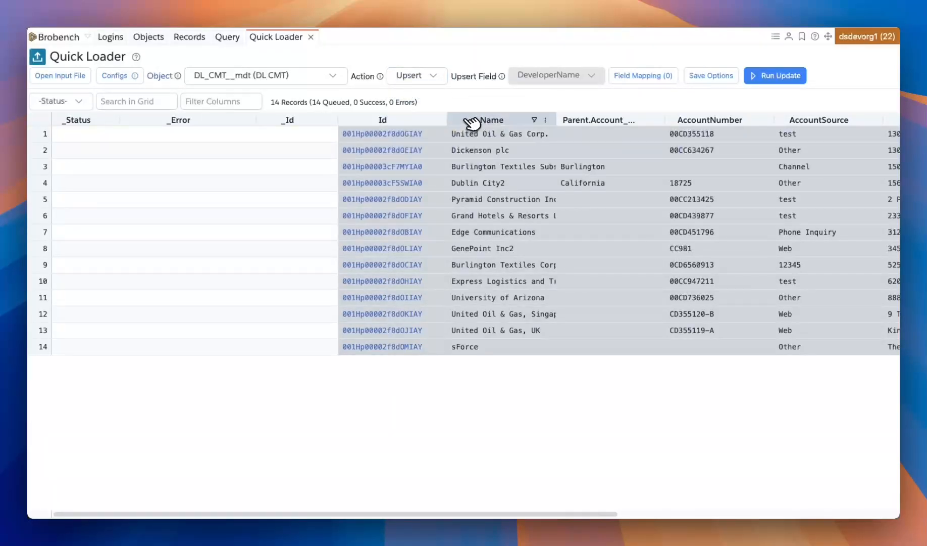
pyautogui.click(228, 37)
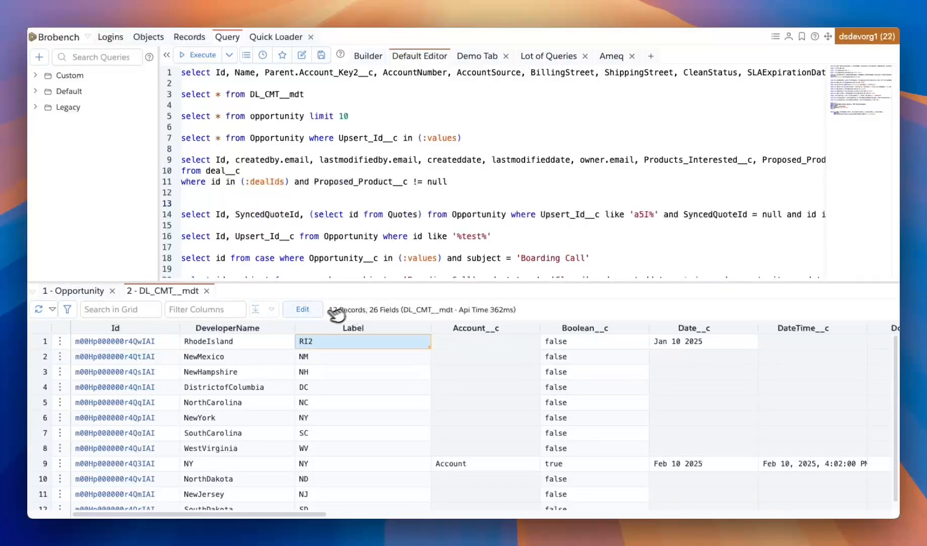
pyautogui.click(304, 308)
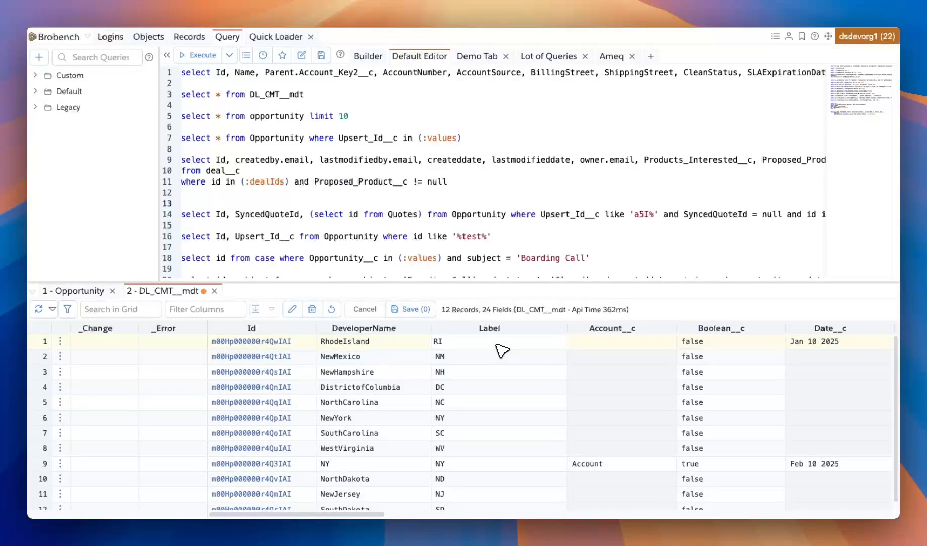
pyautogui.write('3')
pyautogui.press('Return')
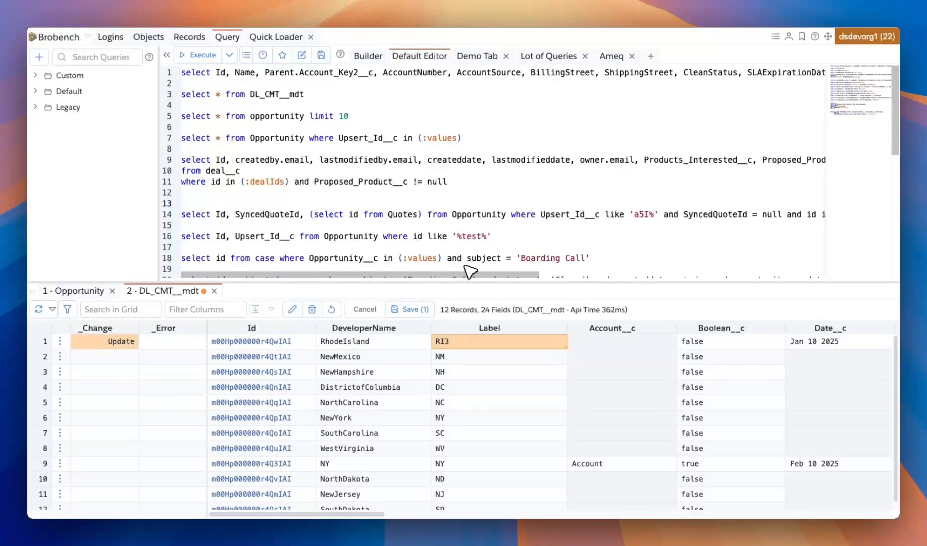
# Start saving the edited record and review the target object, saving user and update summary in the confirmation
pyautogui.click(411, 310)
pyautogui.moveTo(434, 229); pyautogui.dragTo(394, 178)
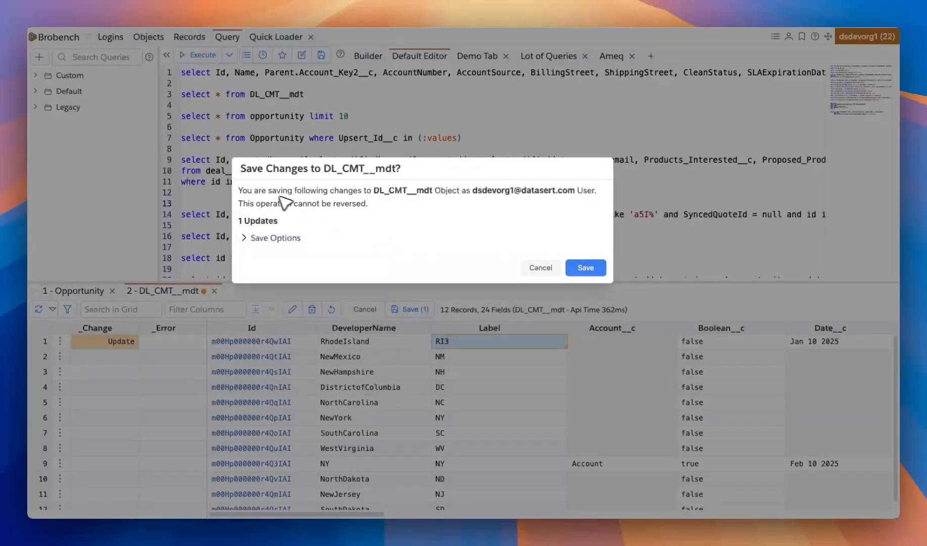
pyautogui.doubleClick(388, 191)
pyautogui.click(388, 197)
pyautogui.moveTo(469, 194); pyautogui.dragTo(596, 192)
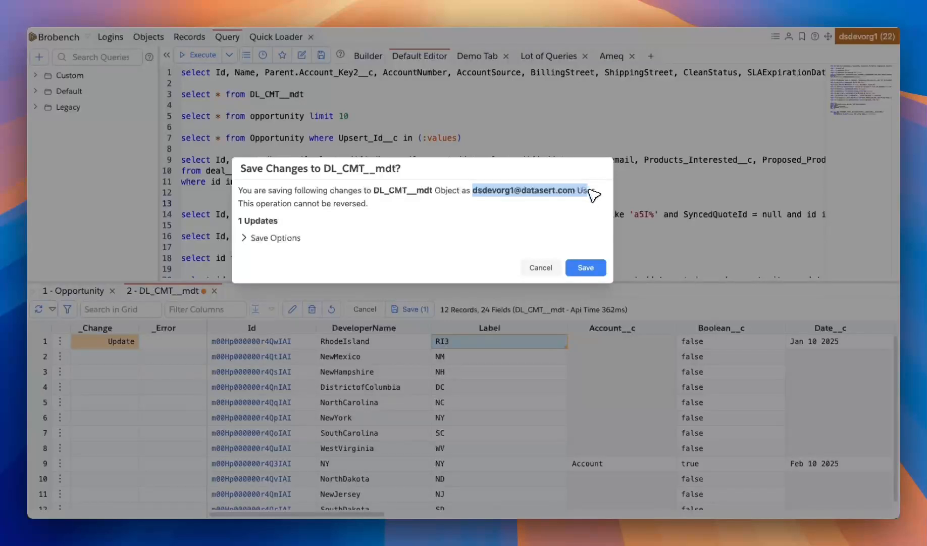
pyautogui.click(593, 195)
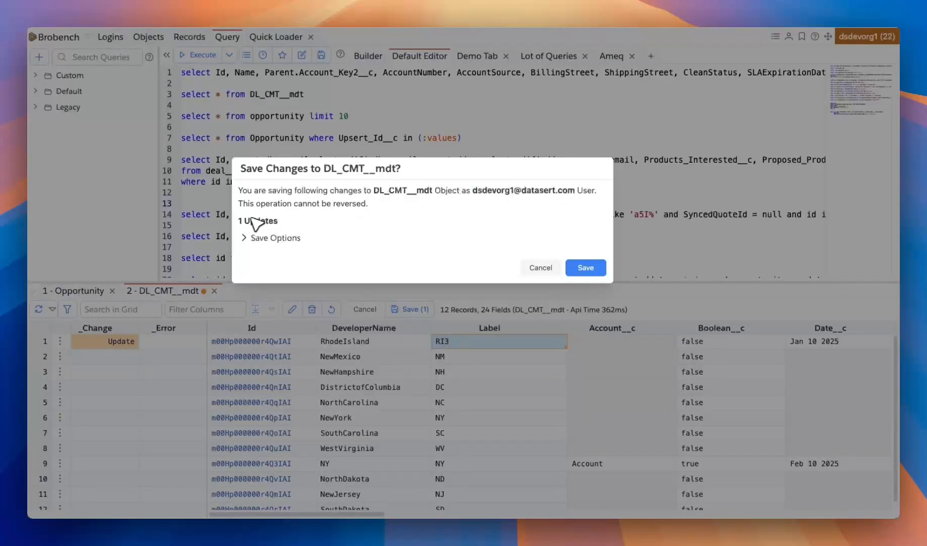
pyautogui.moveTo(240, 220); pyautogui.dragTo(253, 220)
pyautogui.click(297, 222)
# Review the save options for batch size, write delay, threads and assignment rule, and cancel the save
pyautogui.click(299, 238)
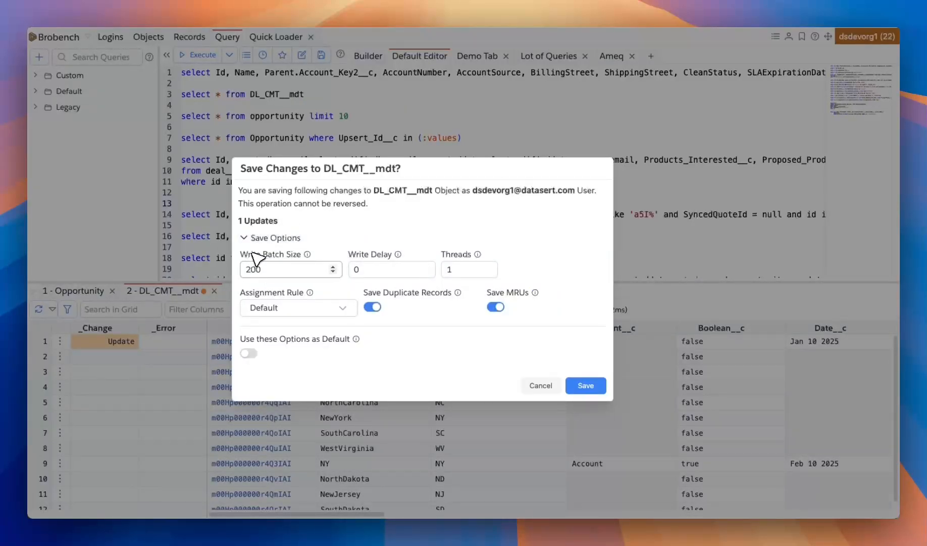
pyautogui.click(290, 269)
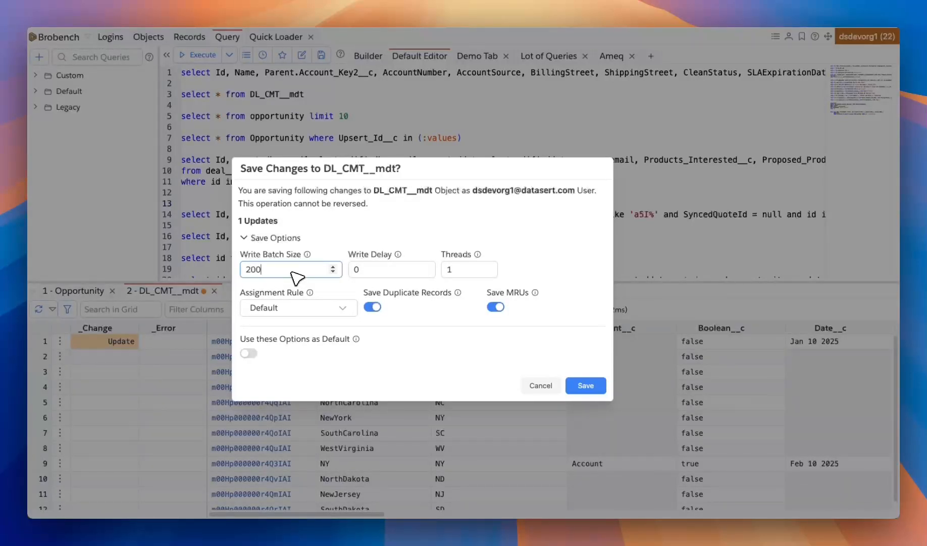
pyautogui.click(391, 271)
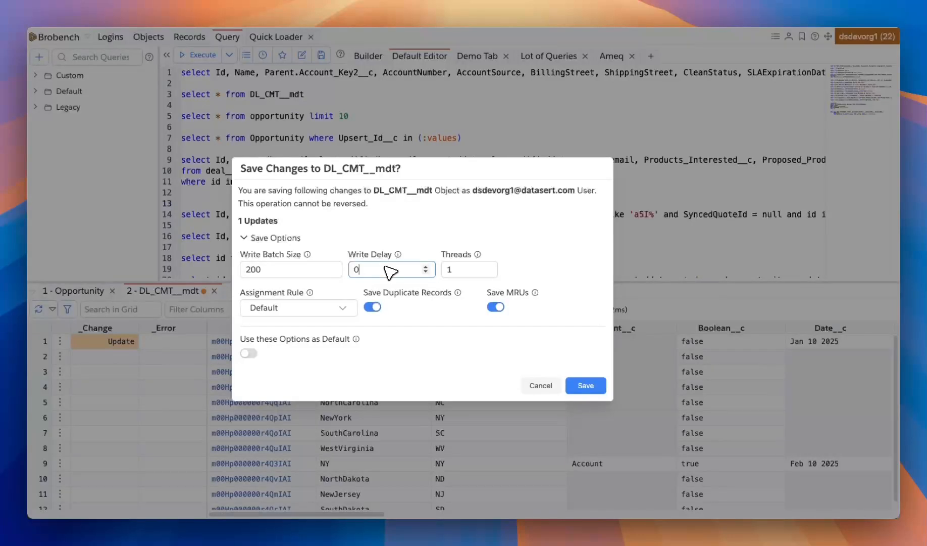
pyautogui.click(468, 271)
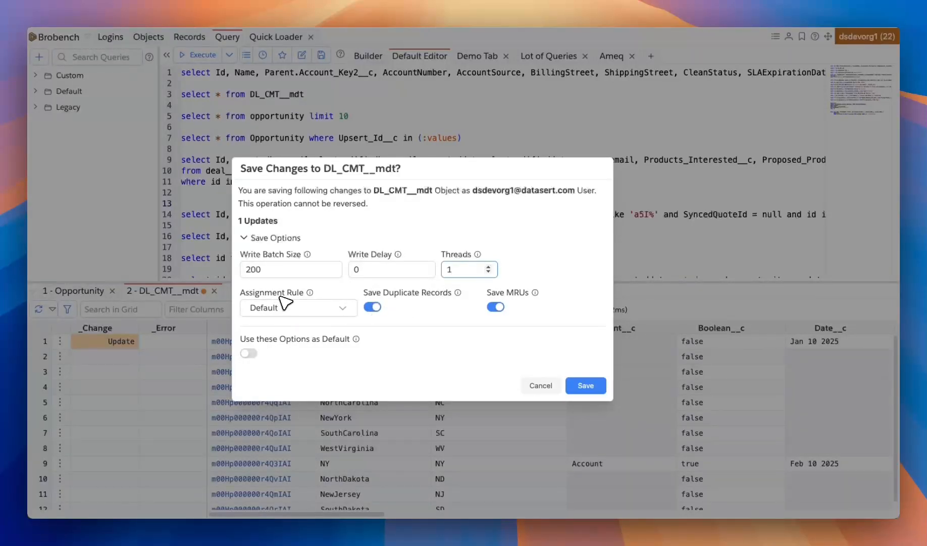
pyautogui.moveTo(310, 294)
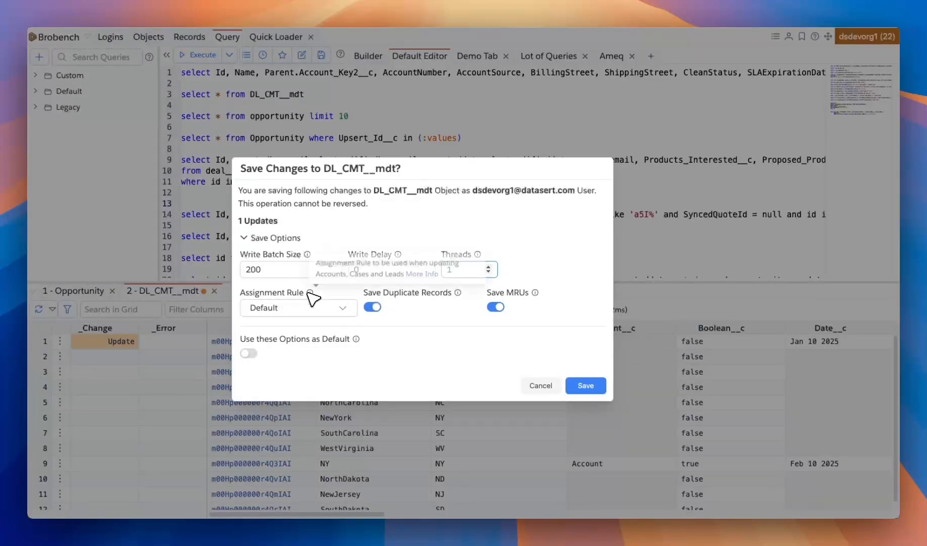
pyautogui.click(313, 308)
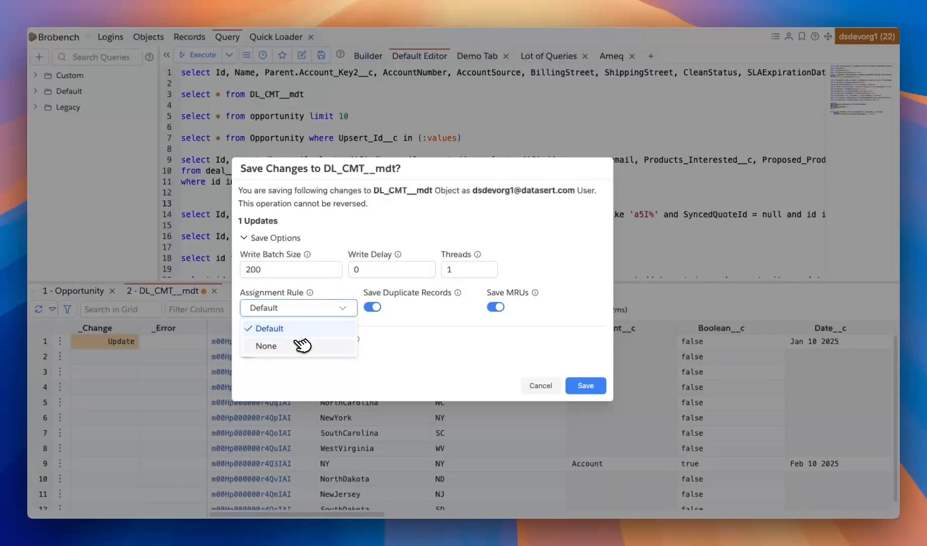
pyautogui.click(439, 336)
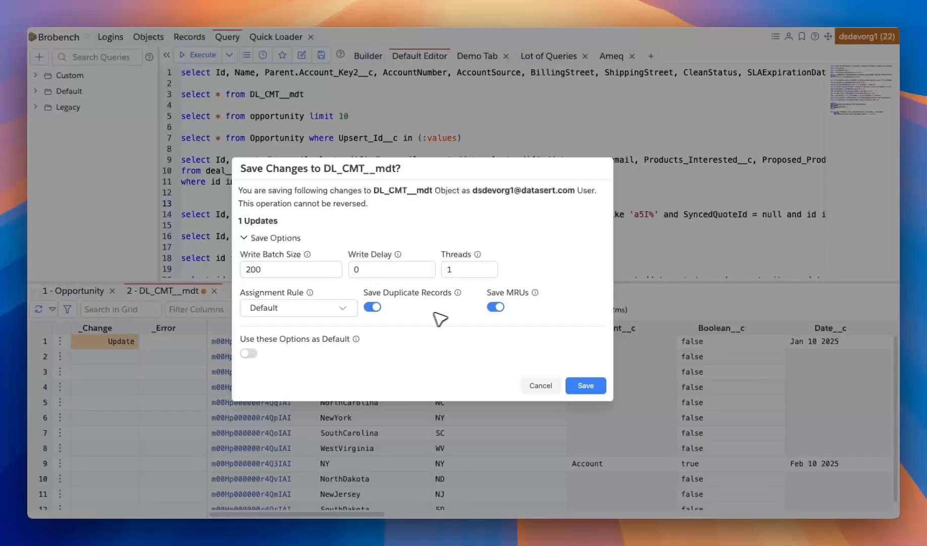
pyautogui.click(539, 386)
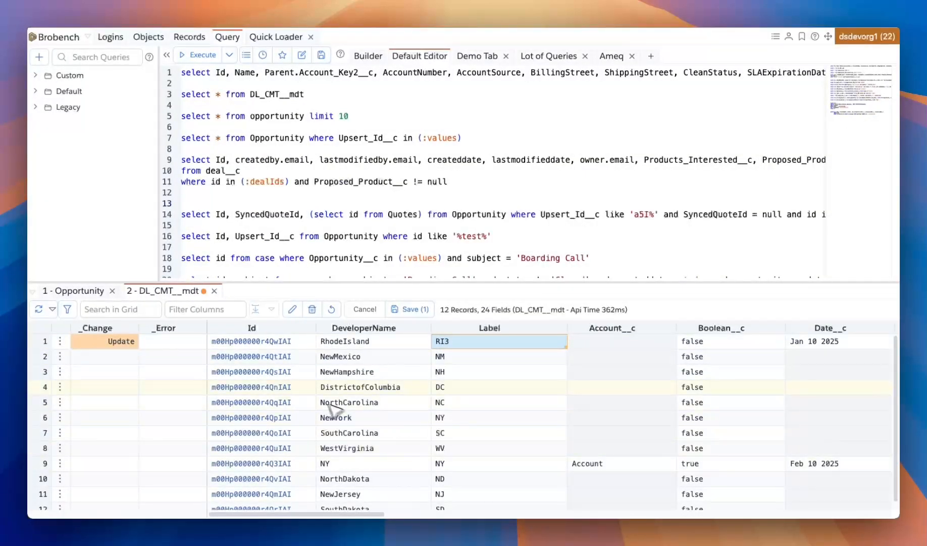
# Start saving the DL_CMT__mdt change again and set the Write Batch Size to 100 in the save options
pyautogui.click(419, 310)
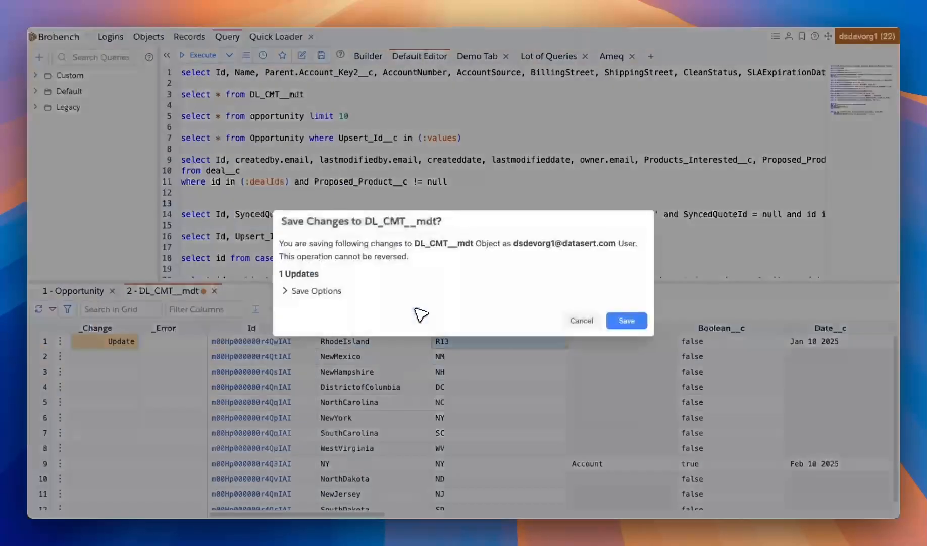
pyautogui.click(364, 294)
pyautogui.doubleClick(290, 263)
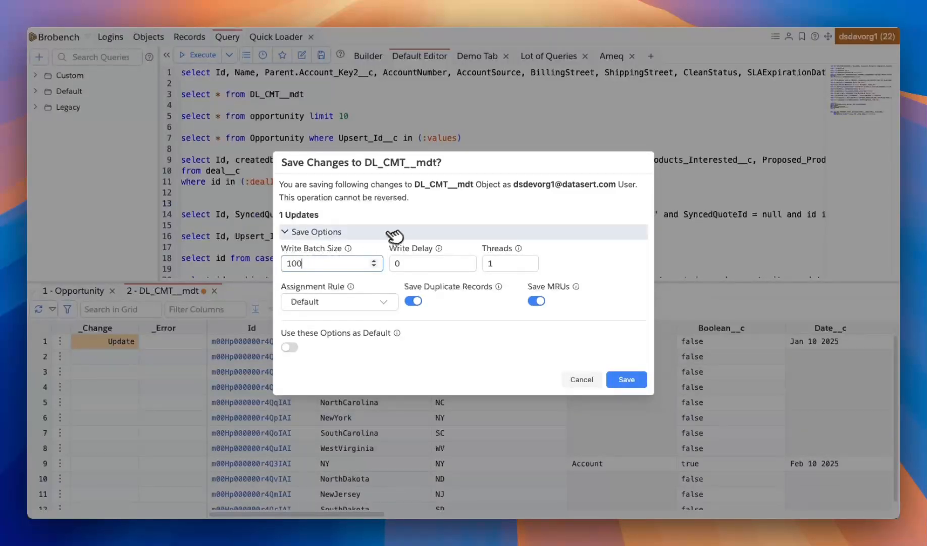
pyautogui.click(406, 212)
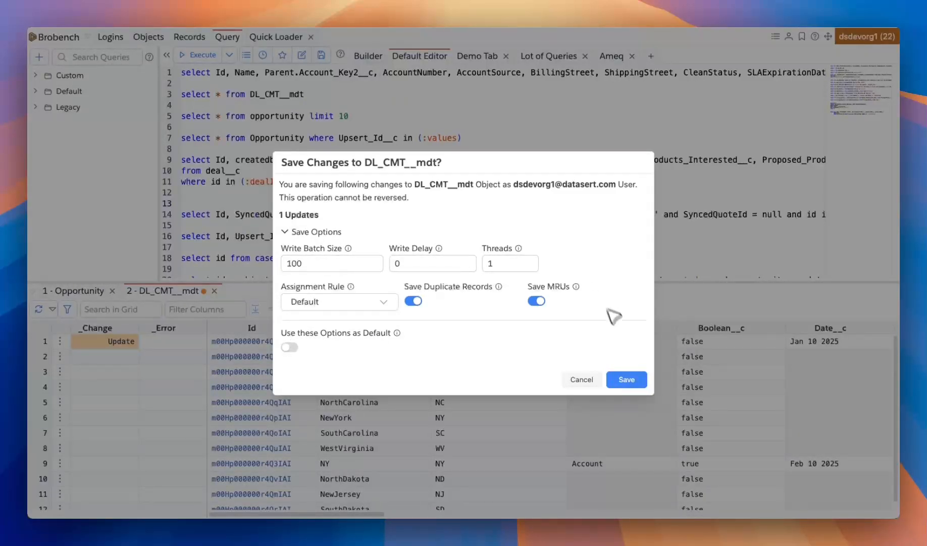
# Turn off Save Duplicate Records and Save MRUs, make these options the default, and save the record change
pyautogui.click(413, 300)
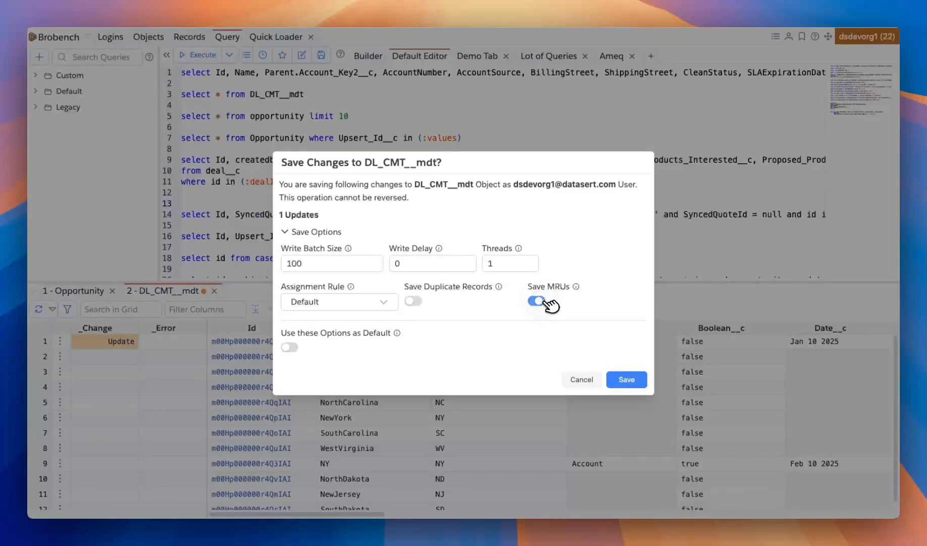
pyautogui.click(536, 301)
pyautogui.click(290, 347)
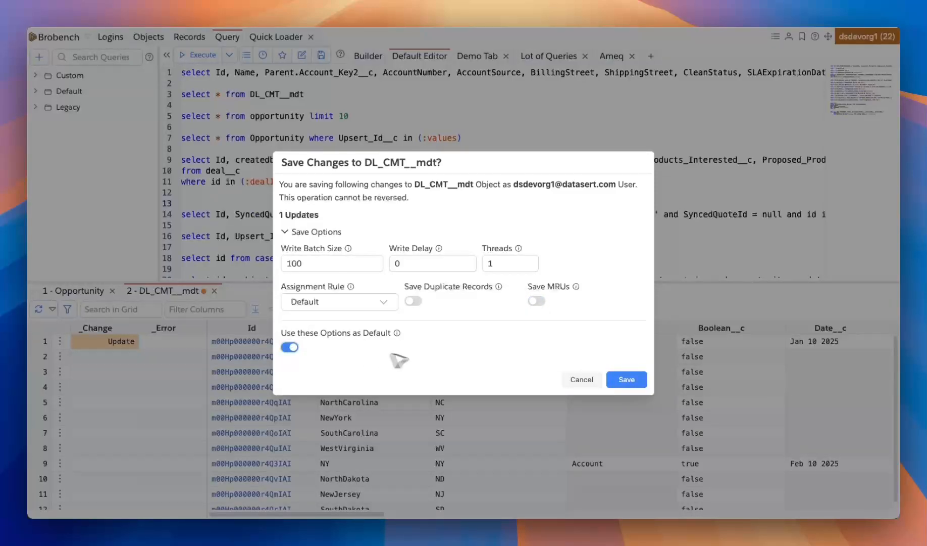
pyautogui.click(626, 379)
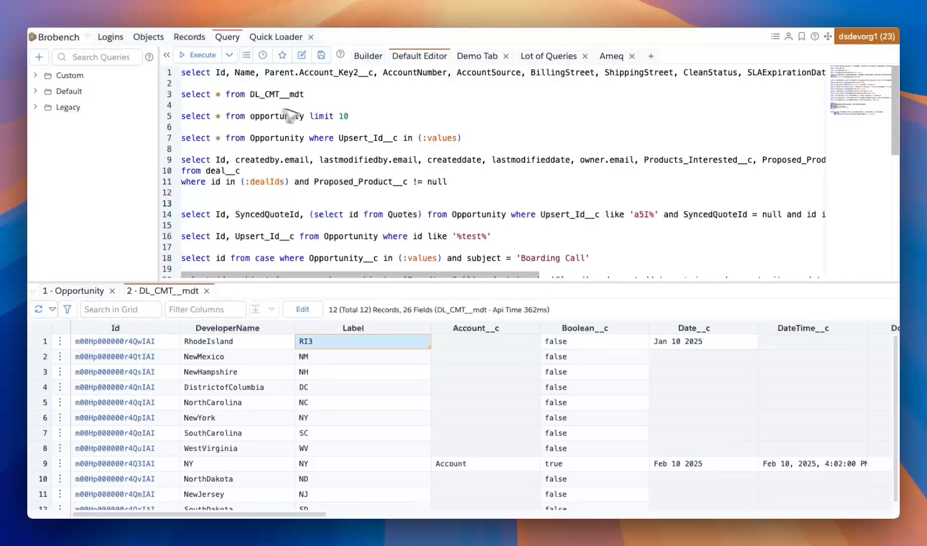
# Switch to the Datasert Help page and look through the Brobench release notes for version 4.8 and earlier
pyautogui.click(231, 84)
pyautogui.click(635, 6)
pyautogui.scroll(-1, 502, 163)
pyautogui.scroll(-20, 506, 167)
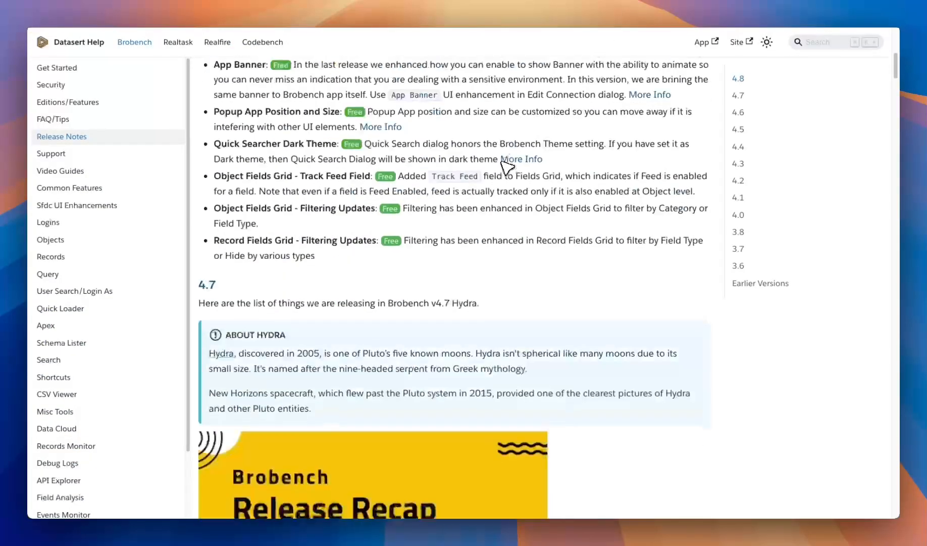
pyautogui.scroll(-20, 505, 167)
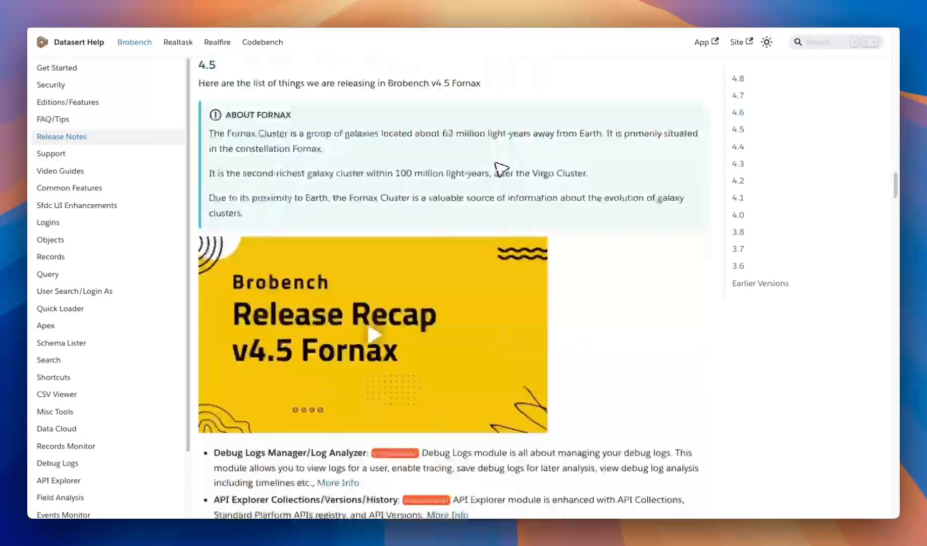
pyautogui.scroll(20, 495, 145)
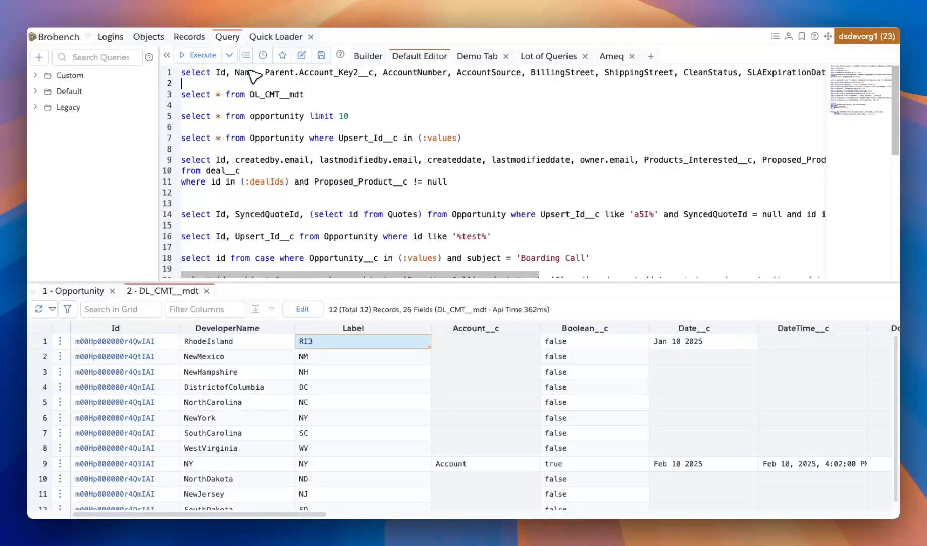
# View the config choices in Quick Loader and return to the query editor
pyautogui.click(263, 54)
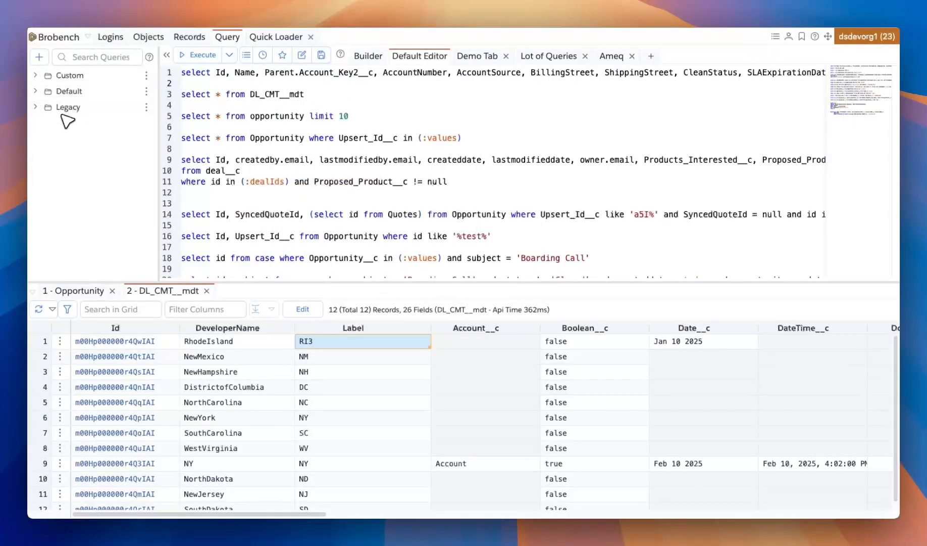
pyautogui.click(273, 38)
pyautogui.click(129, 80)
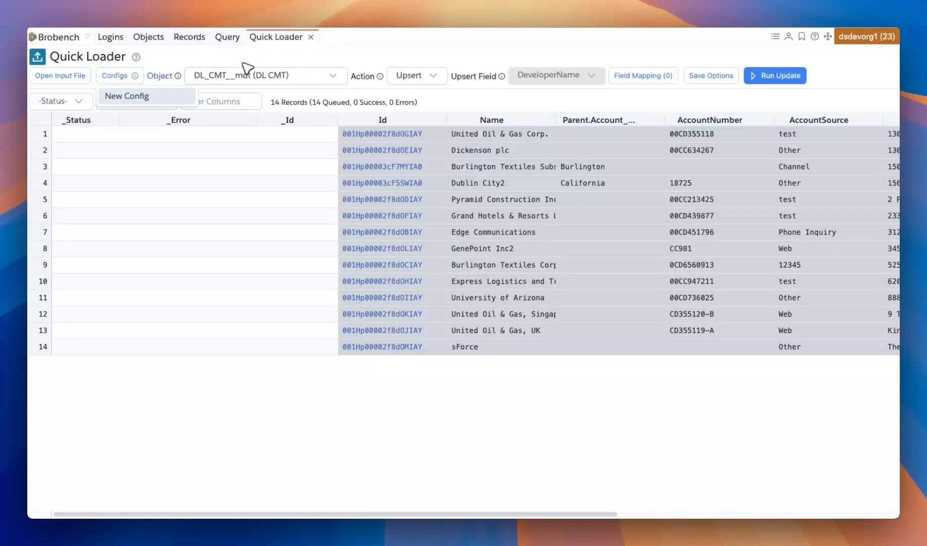
pyautogui.click(229, 37)
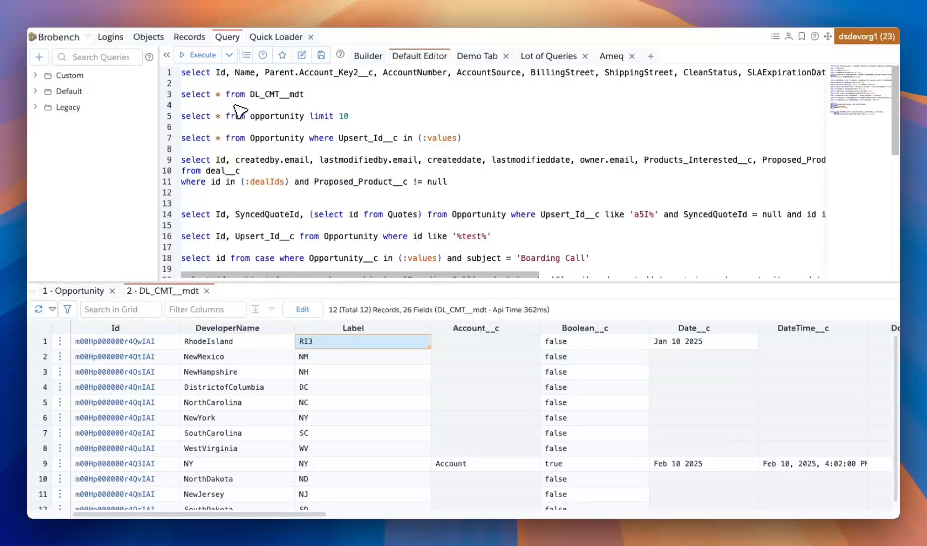
pyautogui.click(235, 106)
# Open the Brobench settings and view the exported application data in JSON format
pyautogui.click(59, 37)
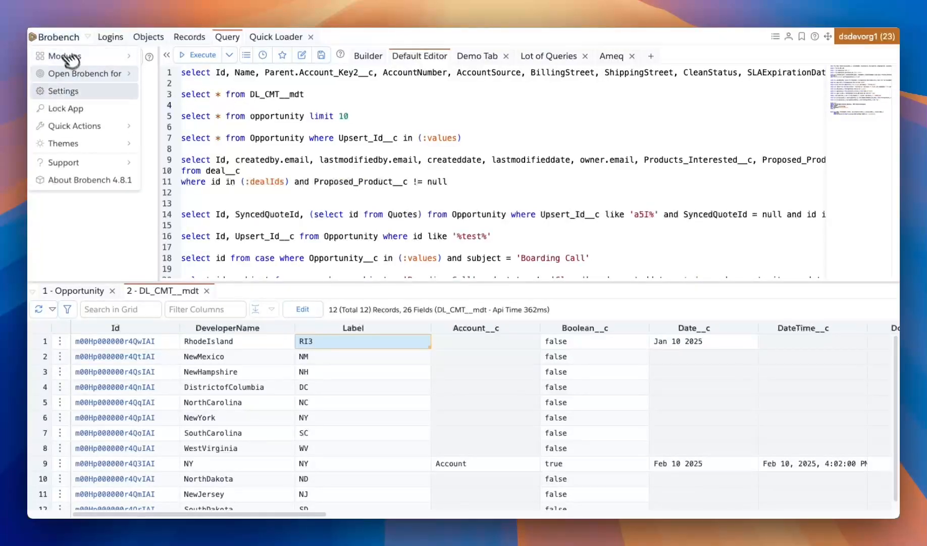
pyautogui.click(63, 91)
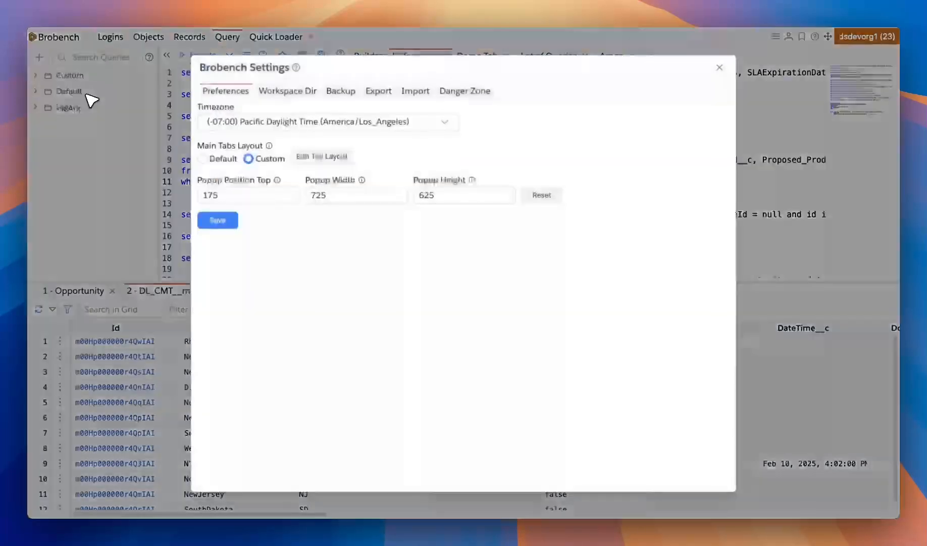
pyautogui.click(380, 91)
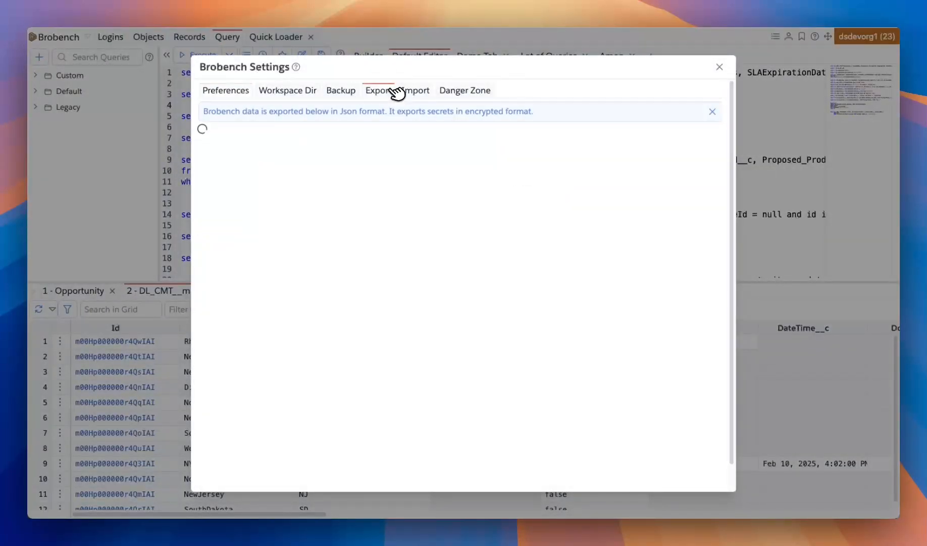
pyautogui.click(377, 146)
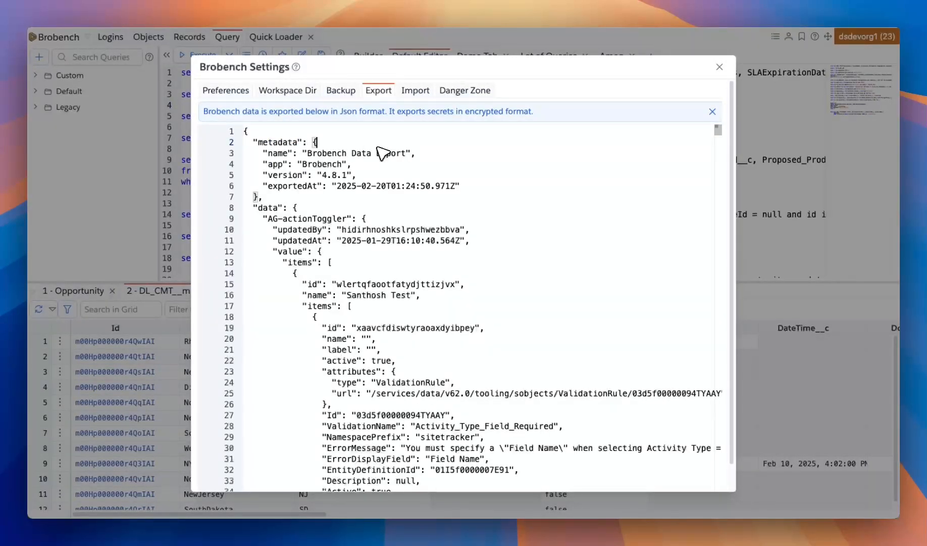
# Review the backup and workspace directory settings, highlighting the data/backup/ part of the Backup Dir path
pyautogui.click(348, 91)
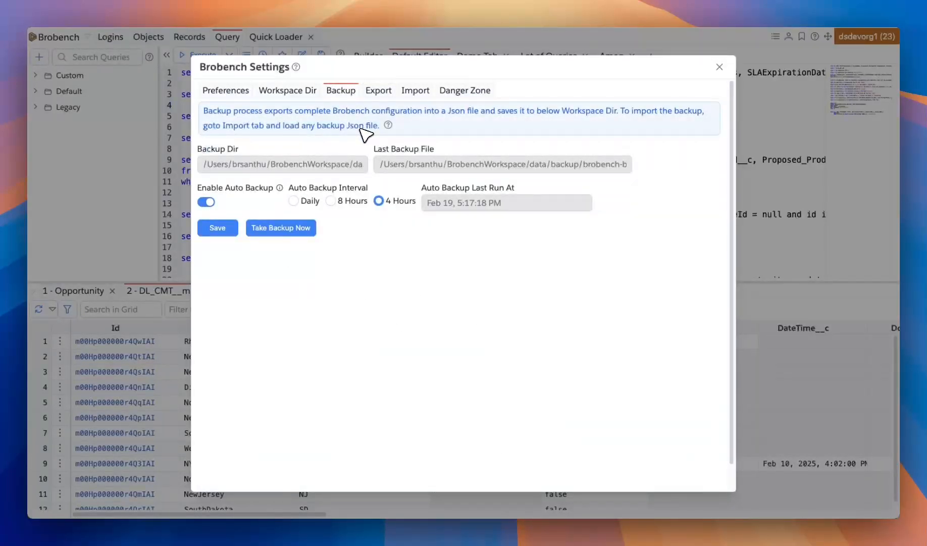
pyautogui.click(285, 93)
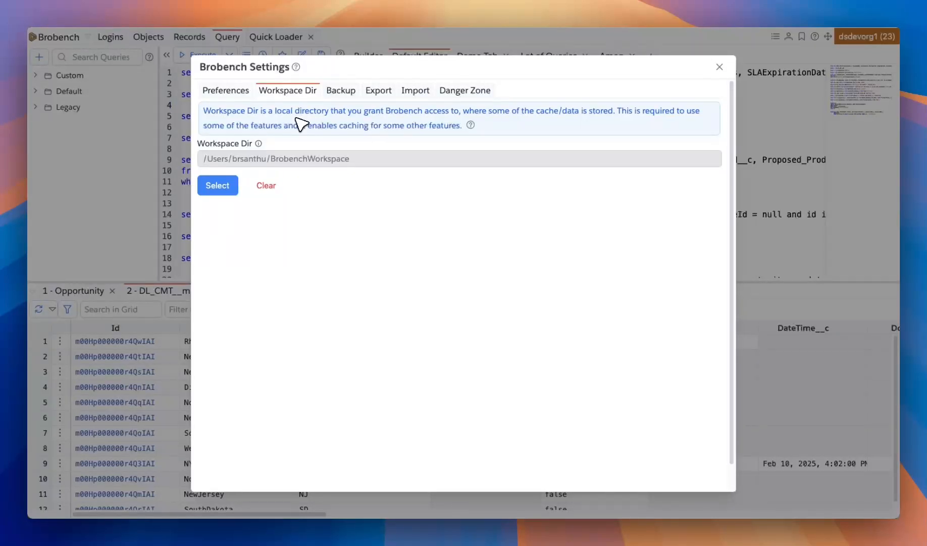
pyautogui.click(335, 94)
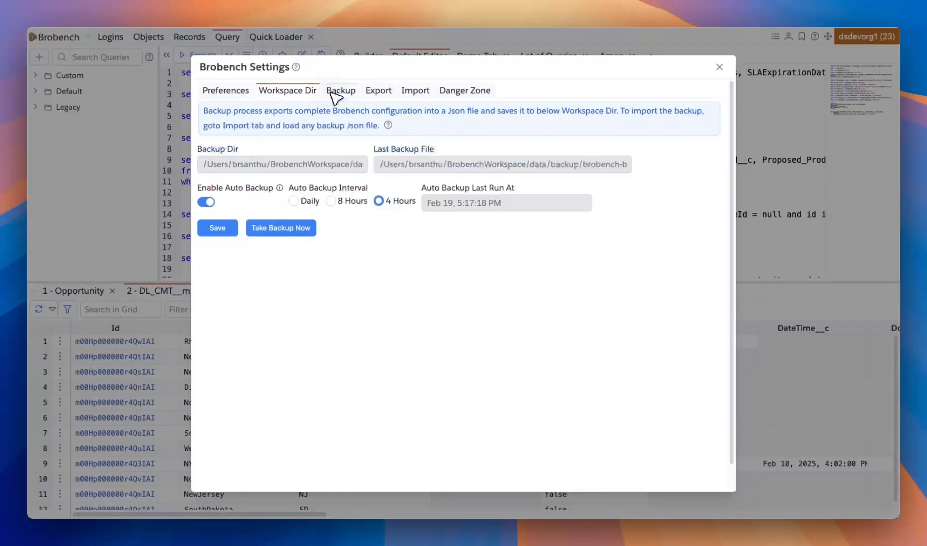
pyautogui.moveTo(298, 161); pyautogui.dragTo(372, 163)
pyautogui.click(331, 163)
pyautogui.moveTo(306, 165); pyautogui.dragTo(389, 173)
pyautogui.click(242, 167)
pyautogui.click(356, 169)
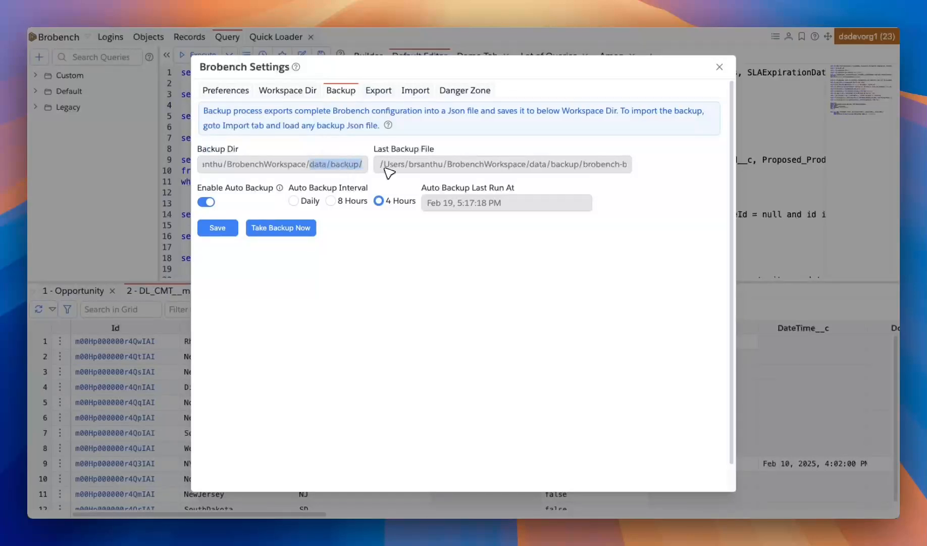
# Run an immediate backup of the Brobench configuration and dismiss the resulting notification
pyautogui.click(350, 169)
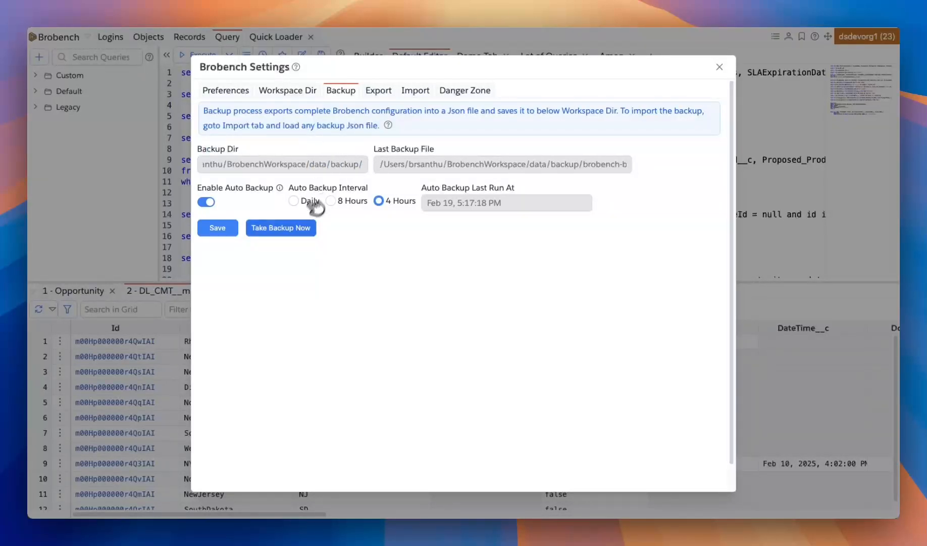
pyautogui.click(290, 232)
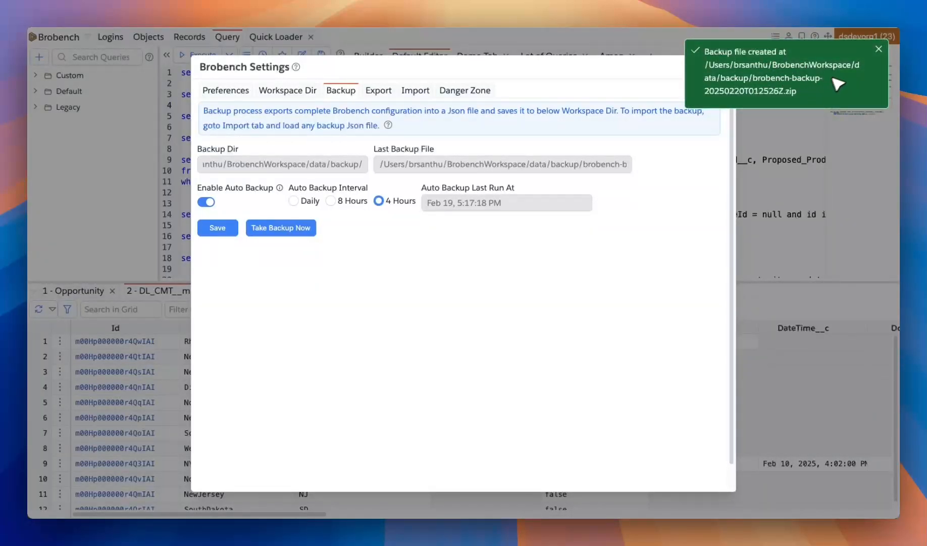
pyautogui.click(879, 49)
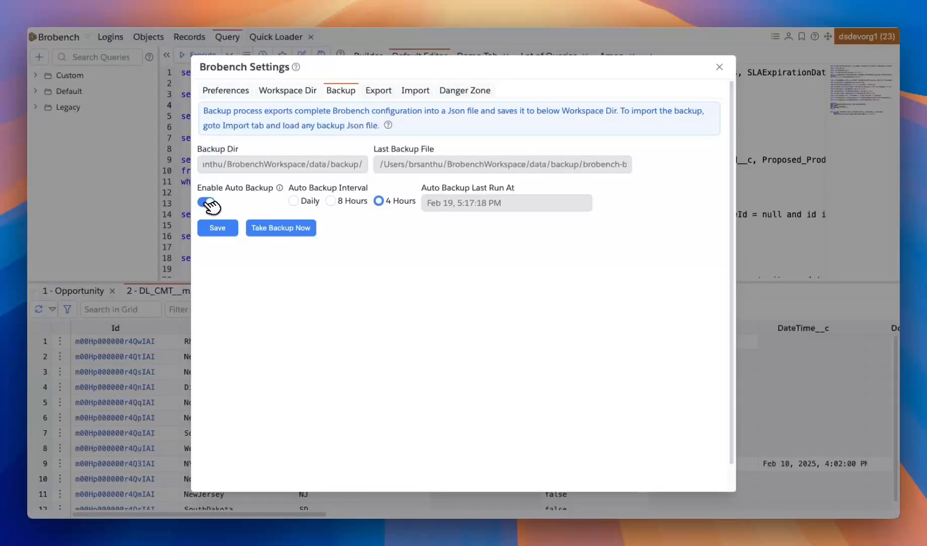
# Try the Daily and 8 Hours auto backup intervals and set the interval back to 4 Hours
pyautogui.click(303, 202)
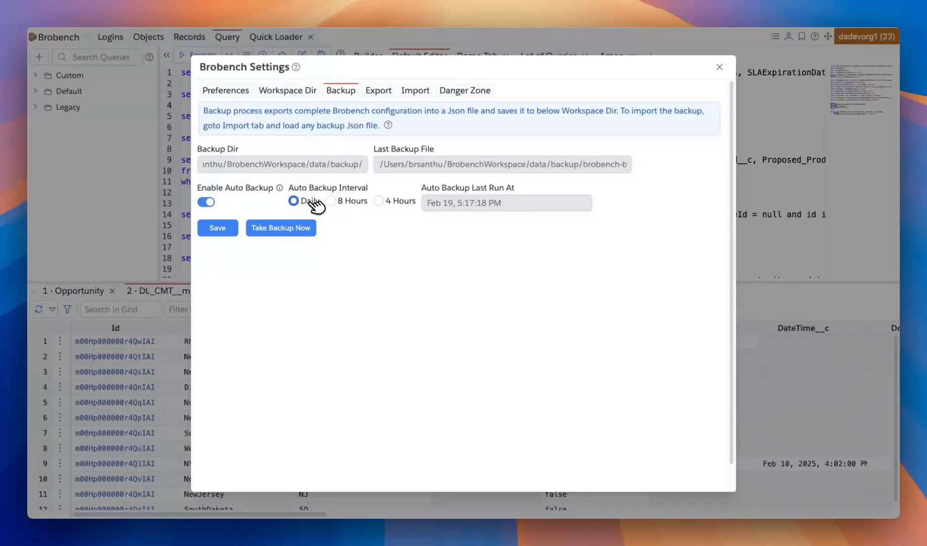
pyautogui.click(352, 202)
pyautogui.click(408, 201)
pyautogui.click(348, 202)
pyautogui.click(406, 201)
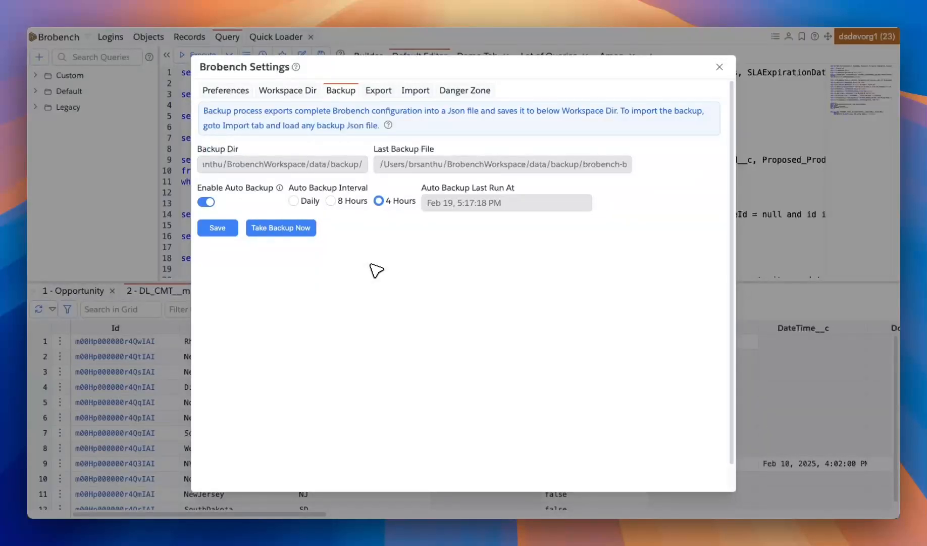
# Close the settings, switch to the Salesforce Seller Home page and move the floating Brobench button further down the page edge
pyautogui.click(719, 67)
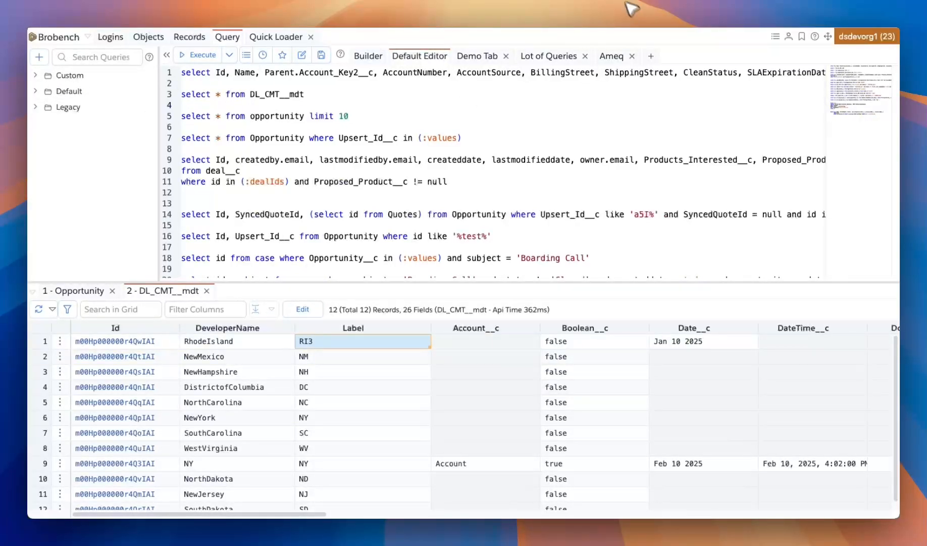
pyautogui.click(708, 2)
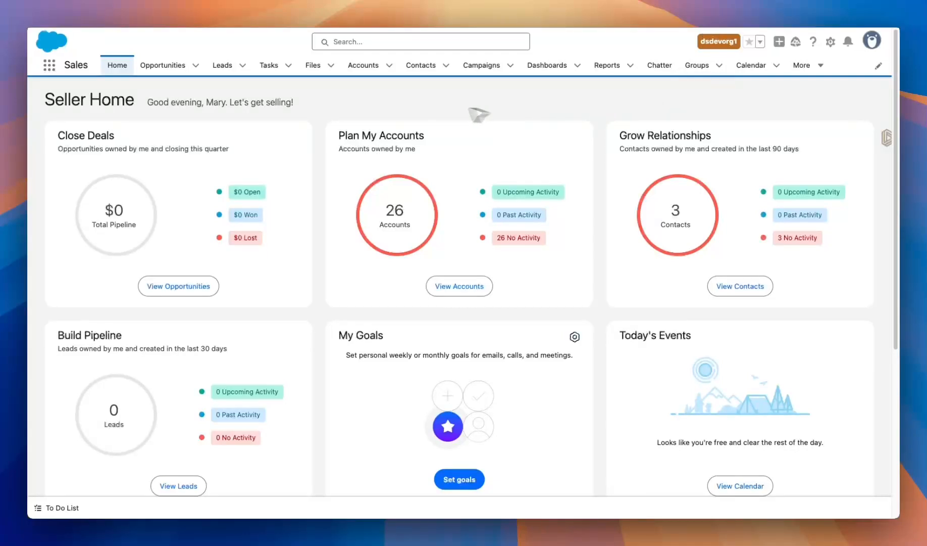
pyautogui.moveTo(889, 140)
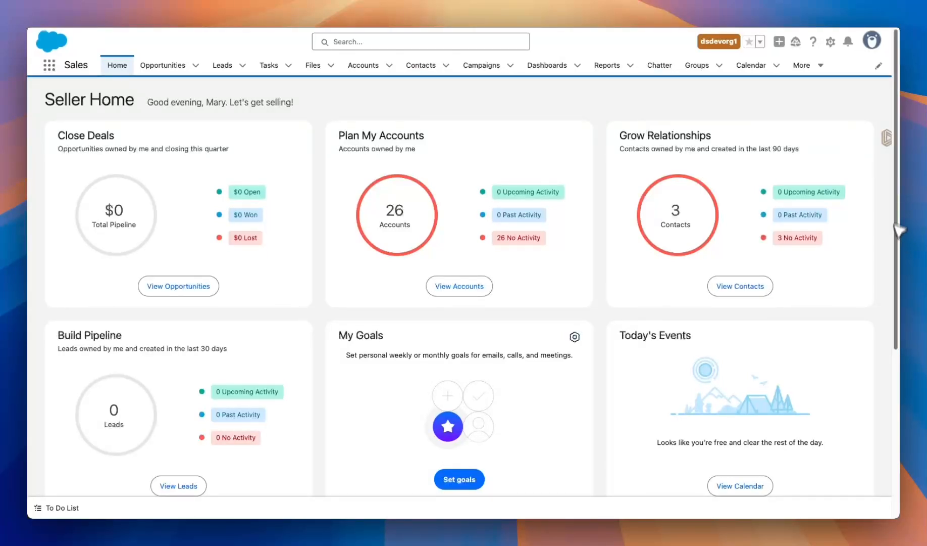
pyautogui.moveTo(891, 131)
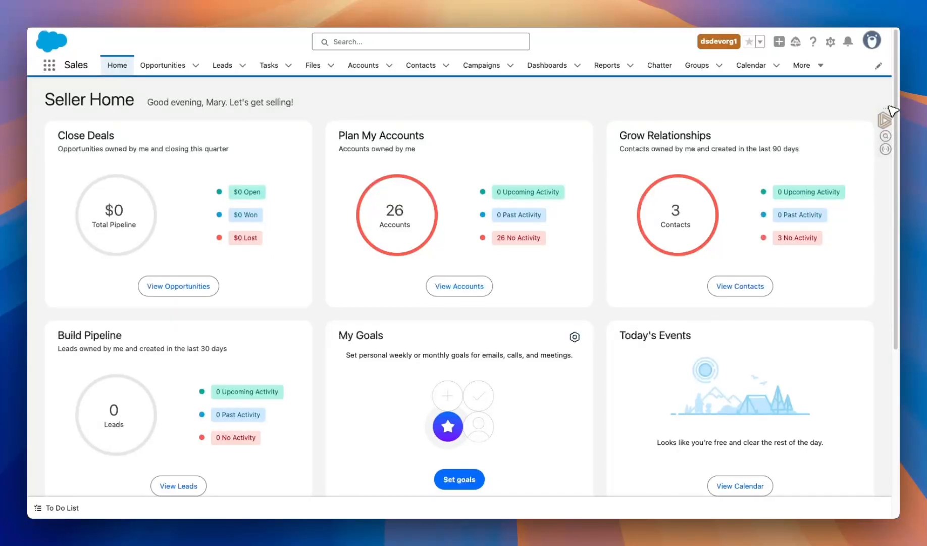
pyautogui.press('super+a')
pyautogui.click(888, 204)
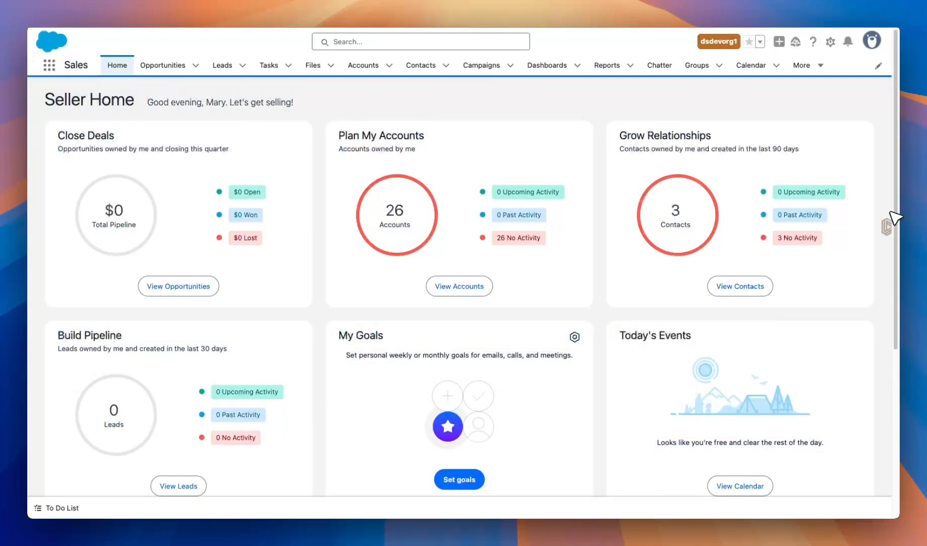
pyautogui.moveTo(895, 231)
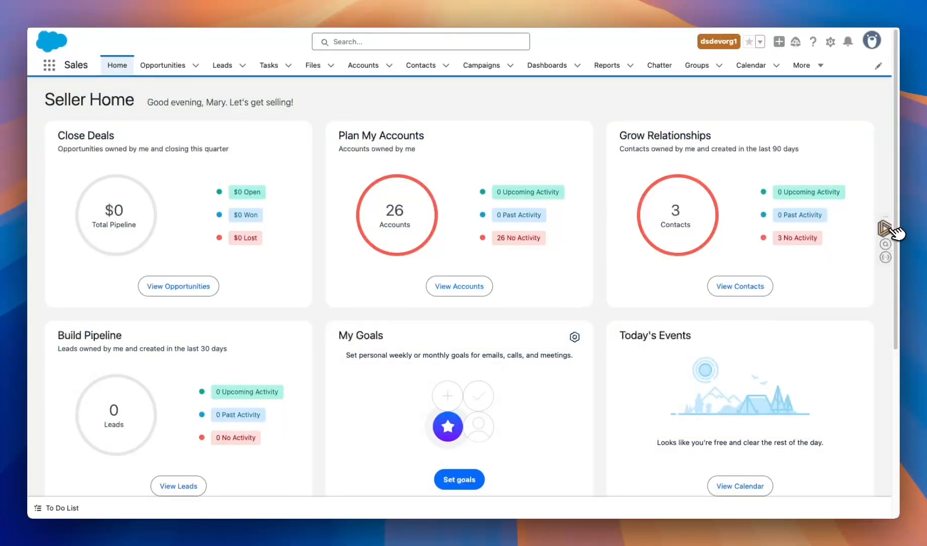
# Open the Brobench popup from its floating button and move both up to just below the Salesforce navigation bar
pyautogui.click(94, 18)
pyautogui.click(887, 228)
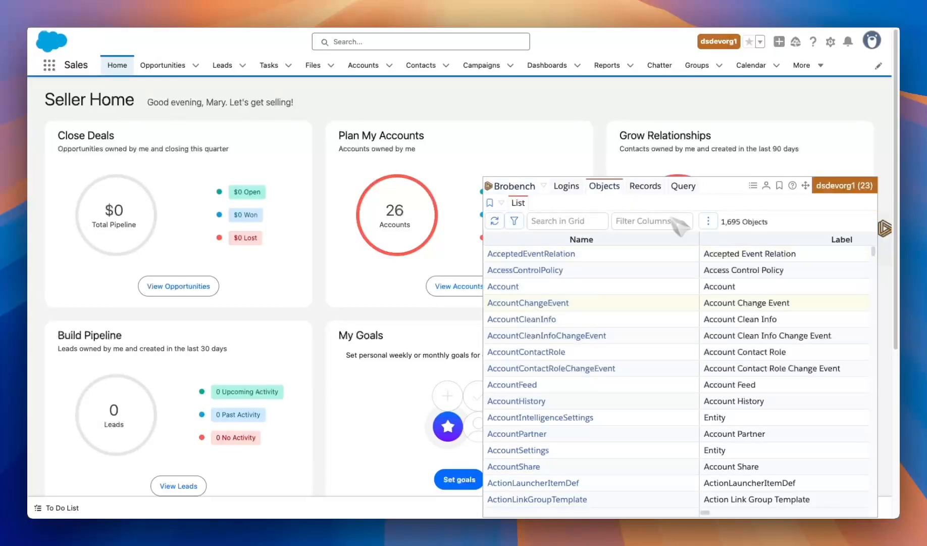
pyautogui.moveTo(889, 229)
pyautogui.moveTo(890, 224); pyautogui.dragTo(892, 88)
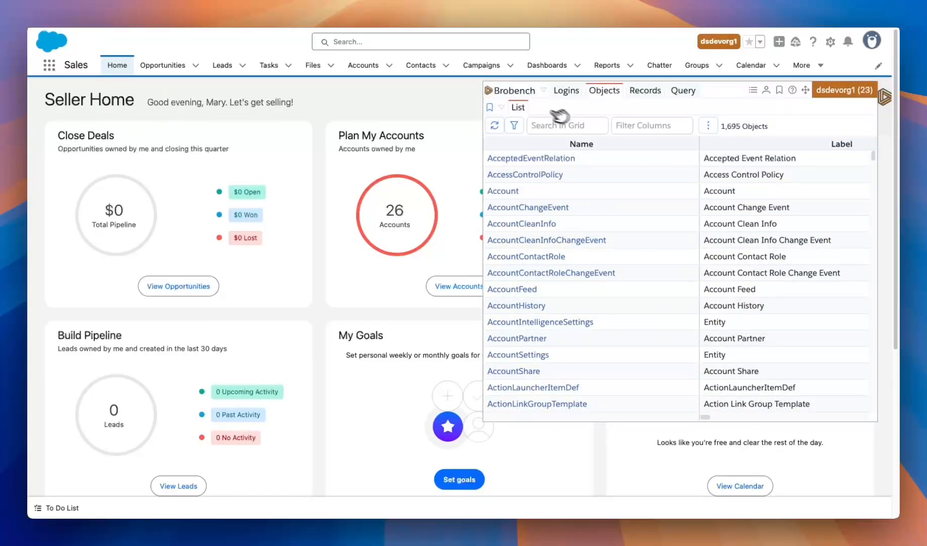
# Open the Brobench preferences in the popup and review the Popup Position Top, Popup Width and Popup Height settings
pyautogui.click(528, 93)
pyautogui.click(527, 143)
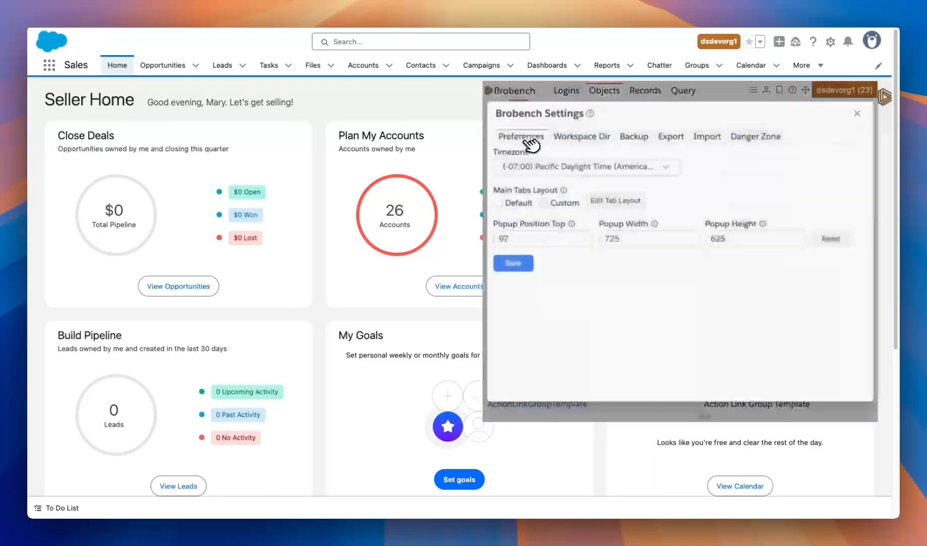
pyautogui.click(528, 239)
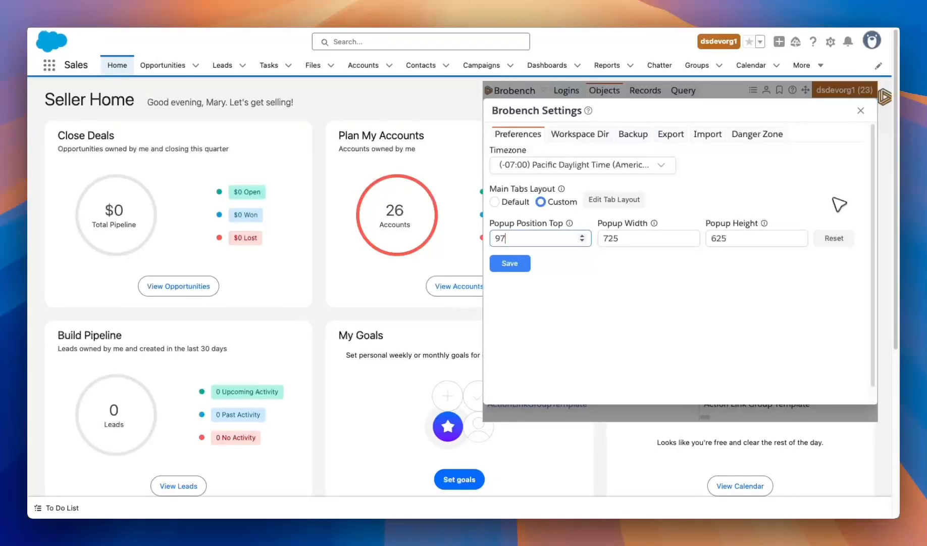
pyautogui.click(634, 244)
pyautogui.click(715, 242)
pyautogui.click(669, 239)
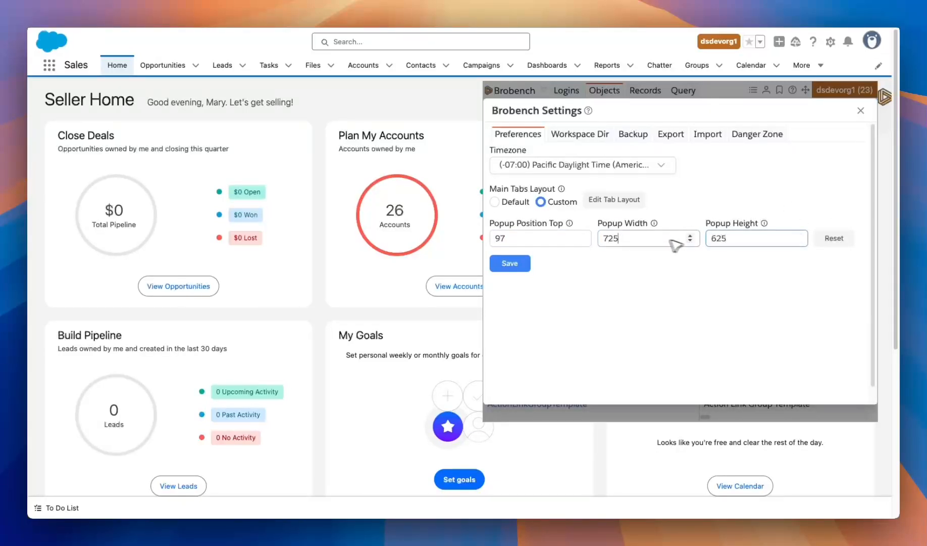
pyautogui.click(729, 239)
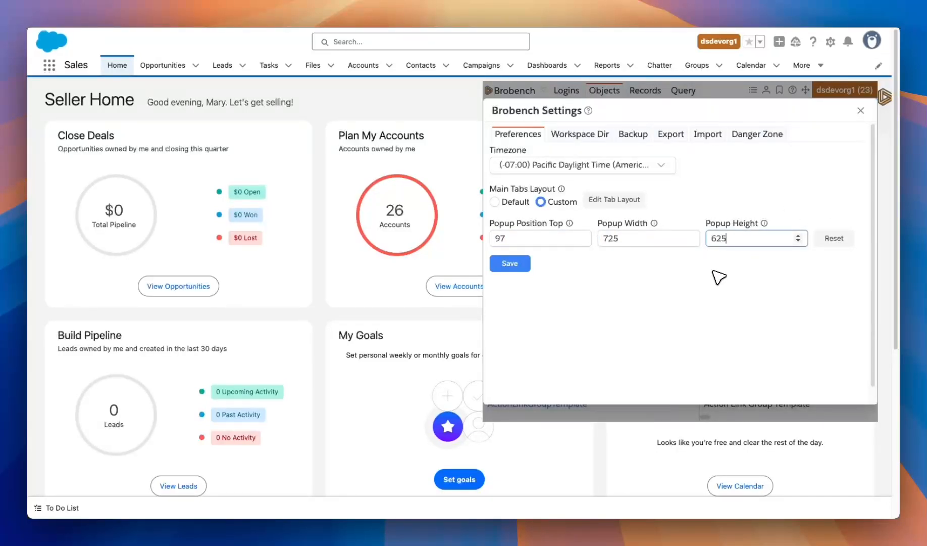
# Set the Popup Width to 1000, save the preferences, and reopen the popup briefly to check its size
pyautogui.moveTo(634, 239); pyautogui.dragTo(547, 239)
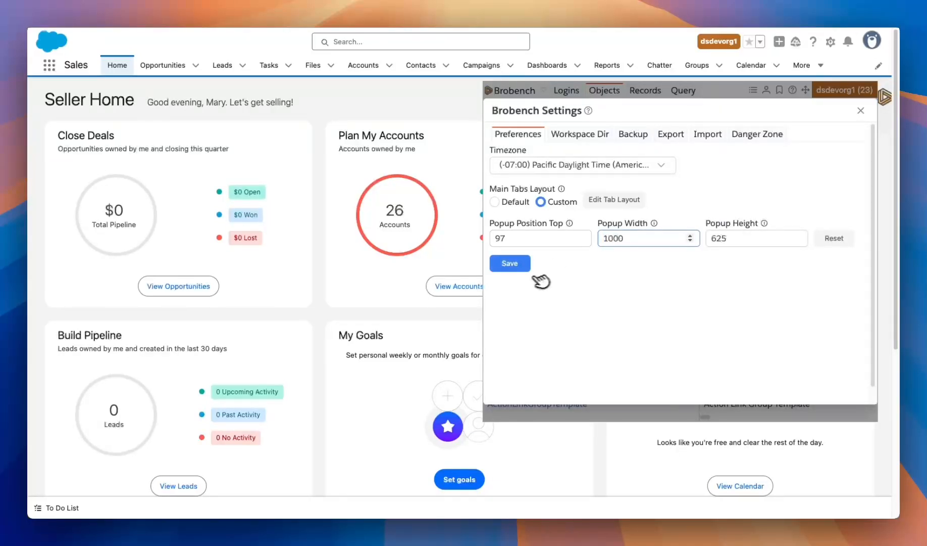
pyautogui.click(509, 263)
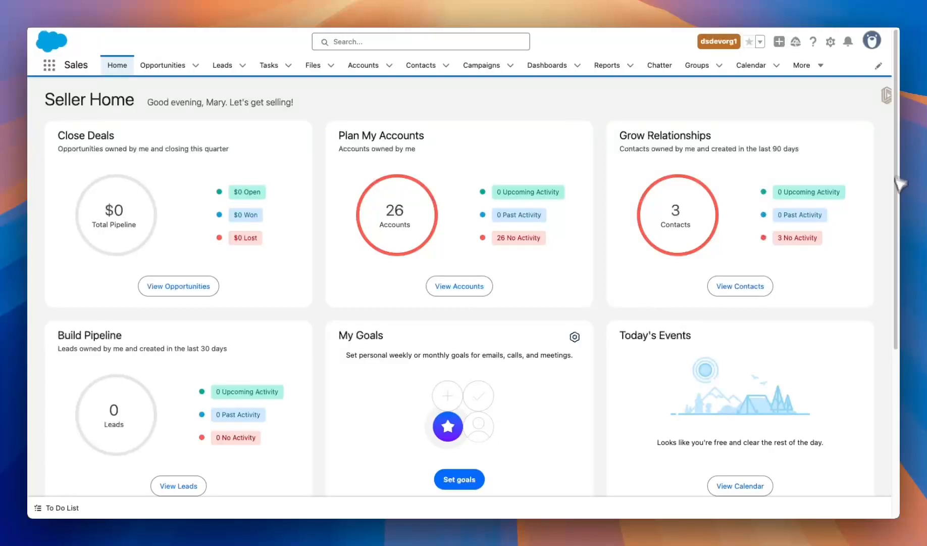
pyautogui.click(885, 95)
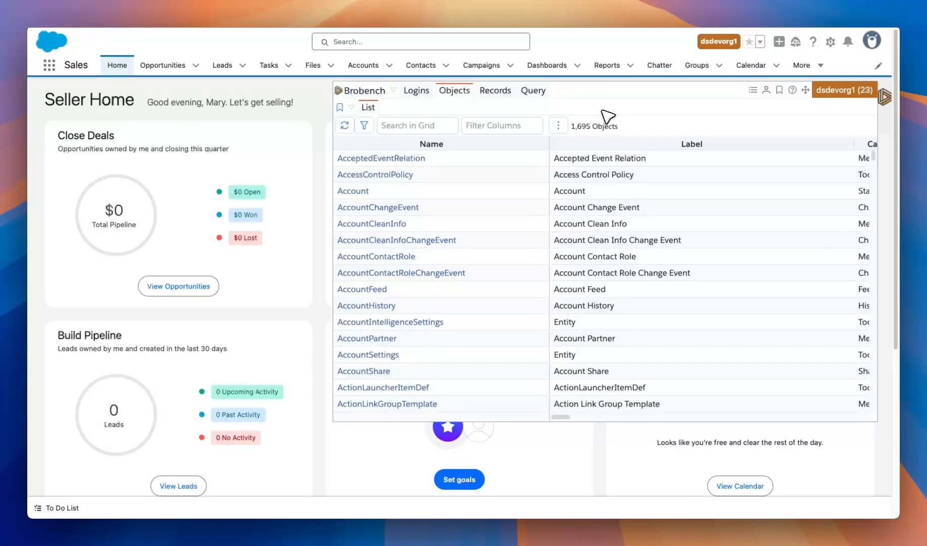
pyautogui.click(885, 95)
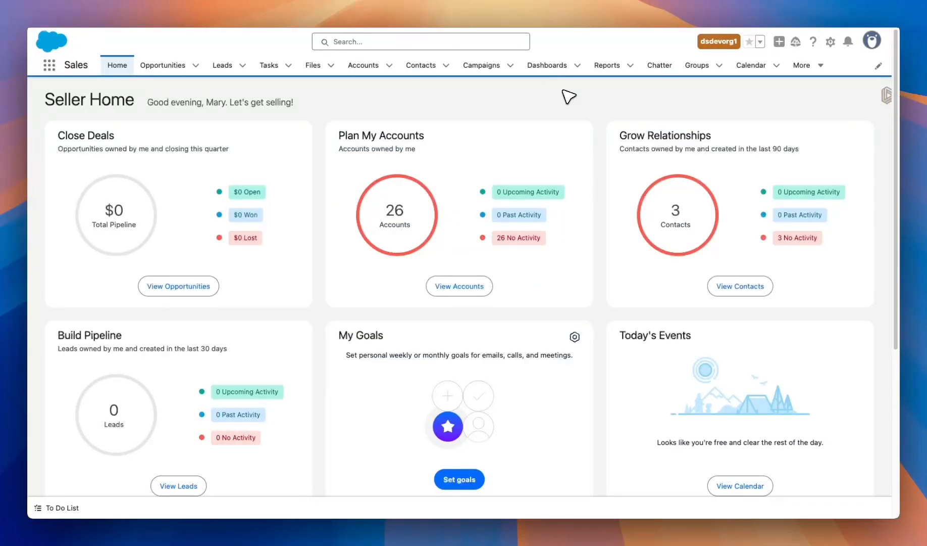
# Search for "apex cl" in the Quick Searcher and open the Apex Classes setup page
pyautogui.moveTo(887, 114)
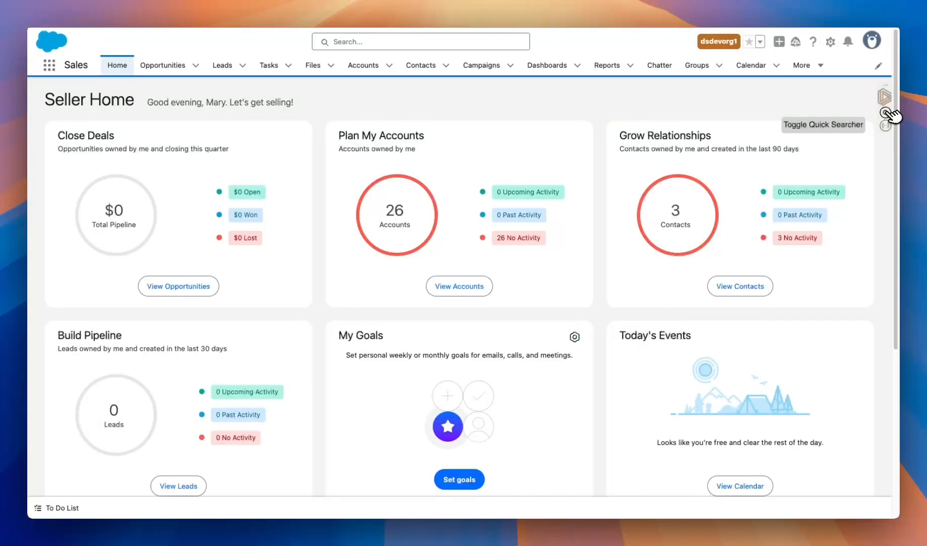
pyautogui.click(887, 113)
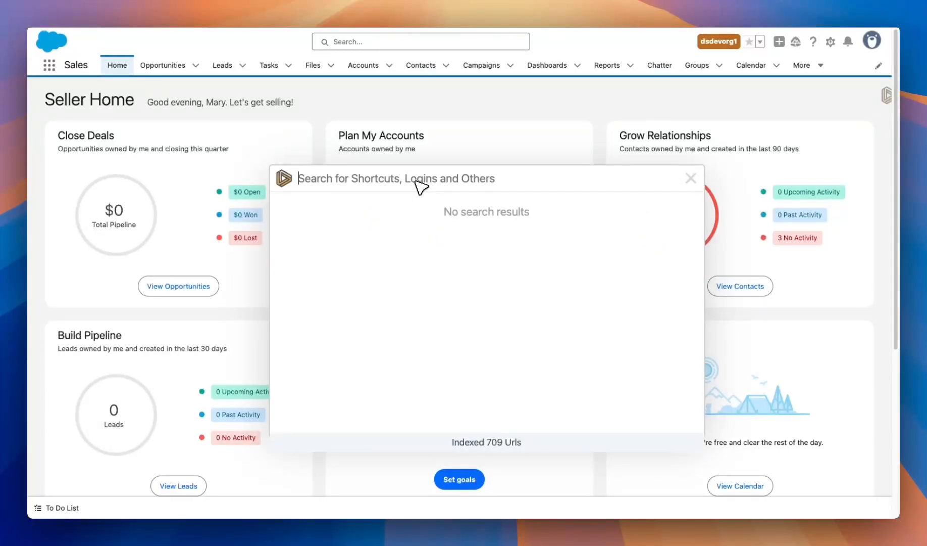
pyautogui.write('ap')
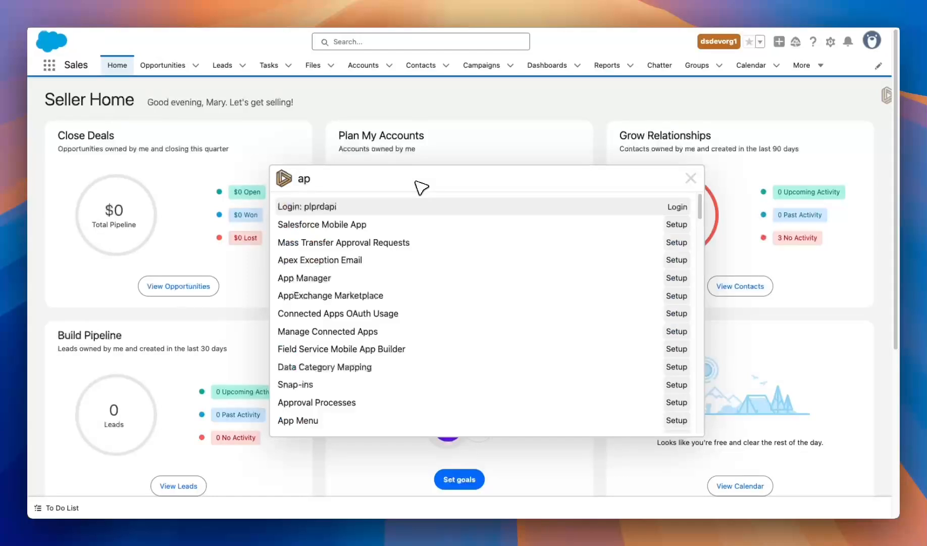
pyautogui.write('ex cl')
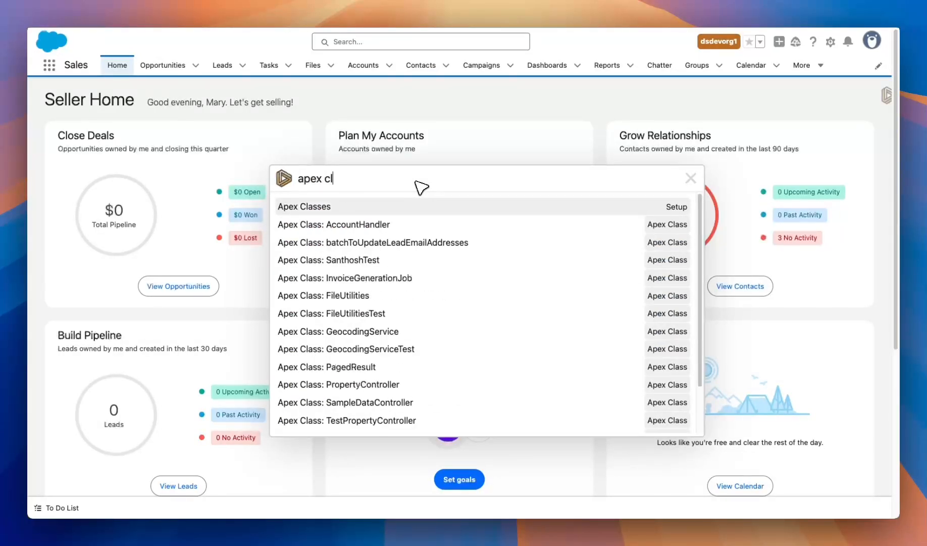
pyautogui.click(399, 207)
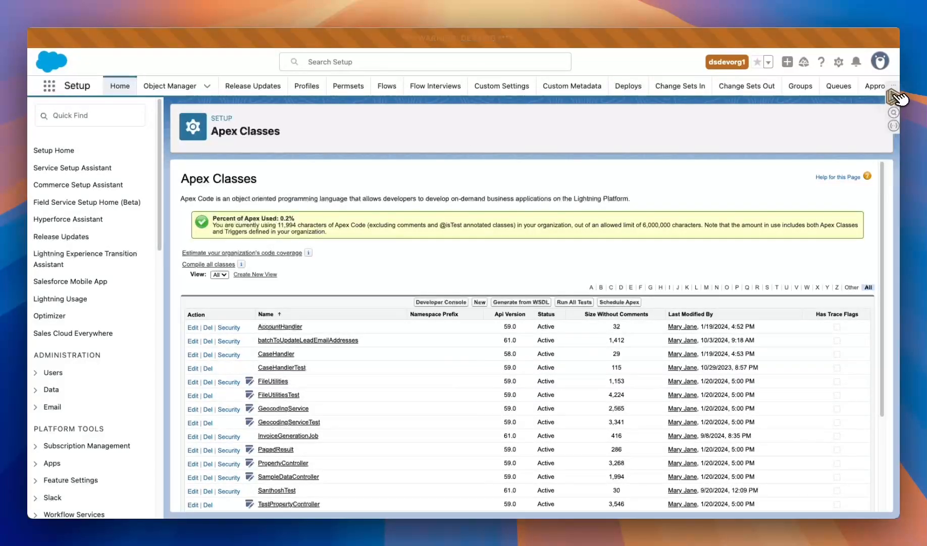
# Switch the Brobench popup to the Dark theme and close the popup
pyautogui.click(895, 94)
pyautogui.click(385, 91)
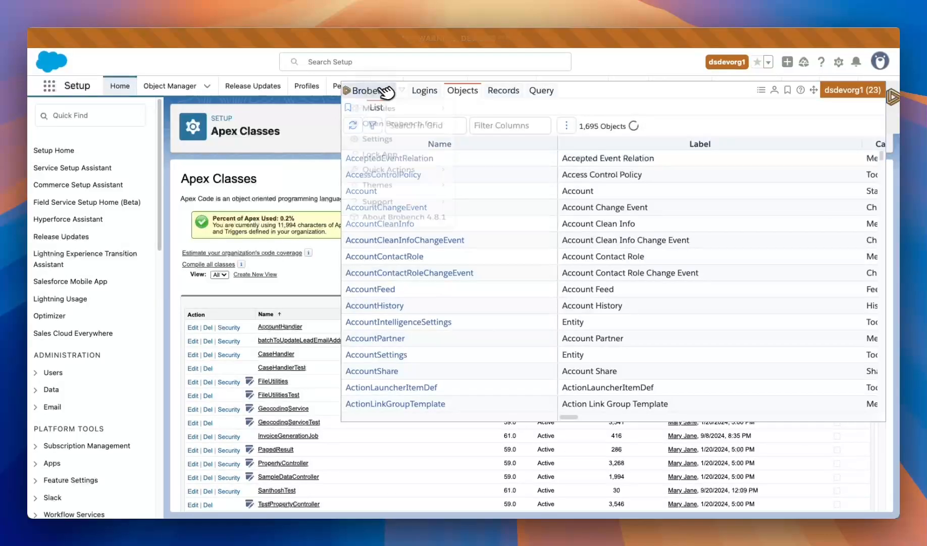
pyautogui.moveTo(404, 196)
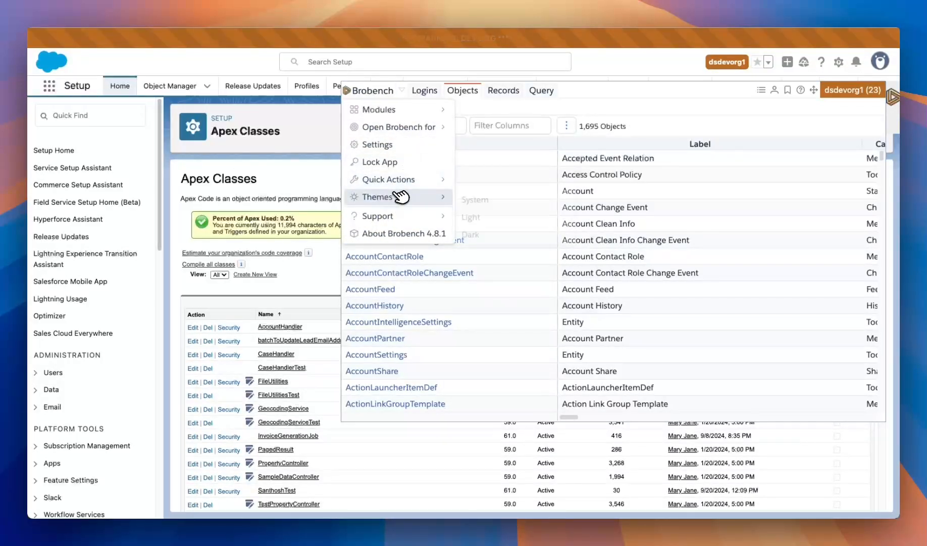
pyautogui.click(518, 233)
pyautogui.click(833, 99)
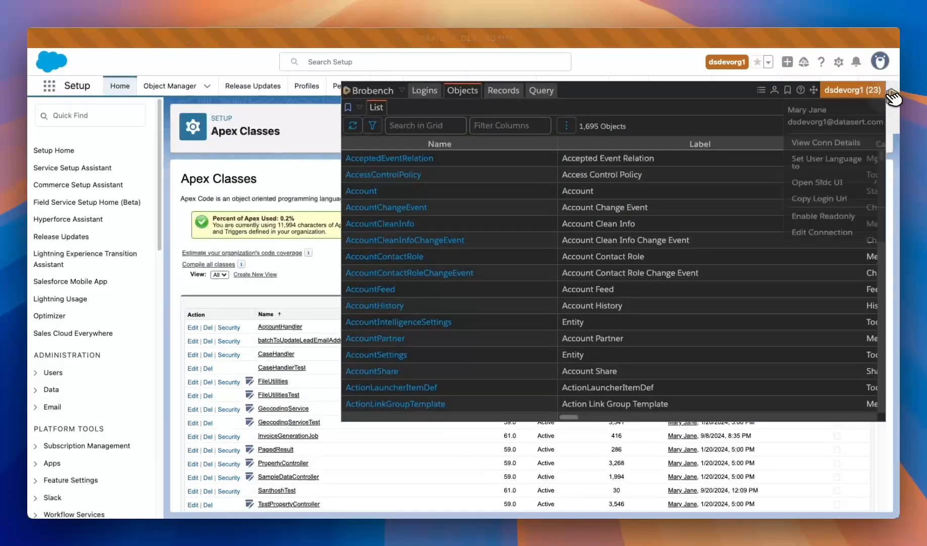
pyautogui.click(85, 16)
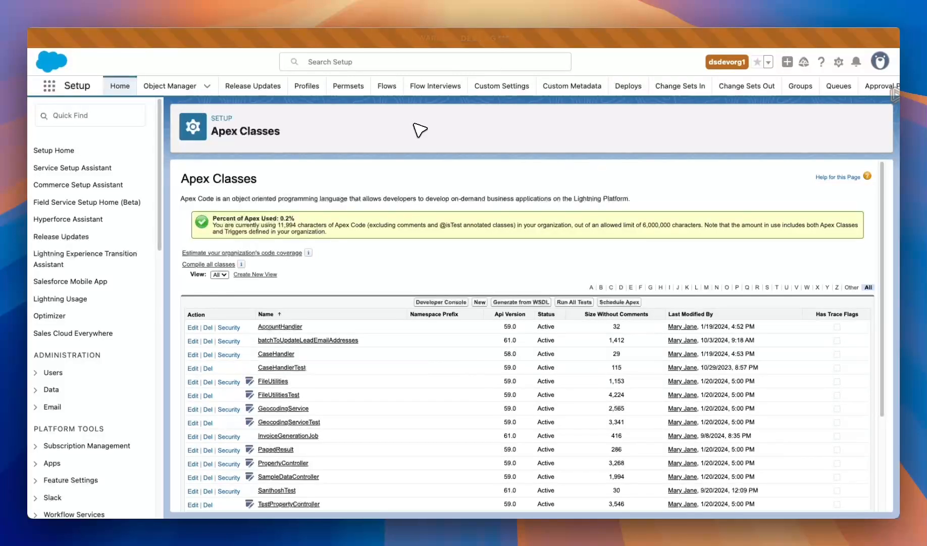
# Open the Quick Searcher to view it in the dark theme, then close it
pyautogui.moveTo(900, 99)
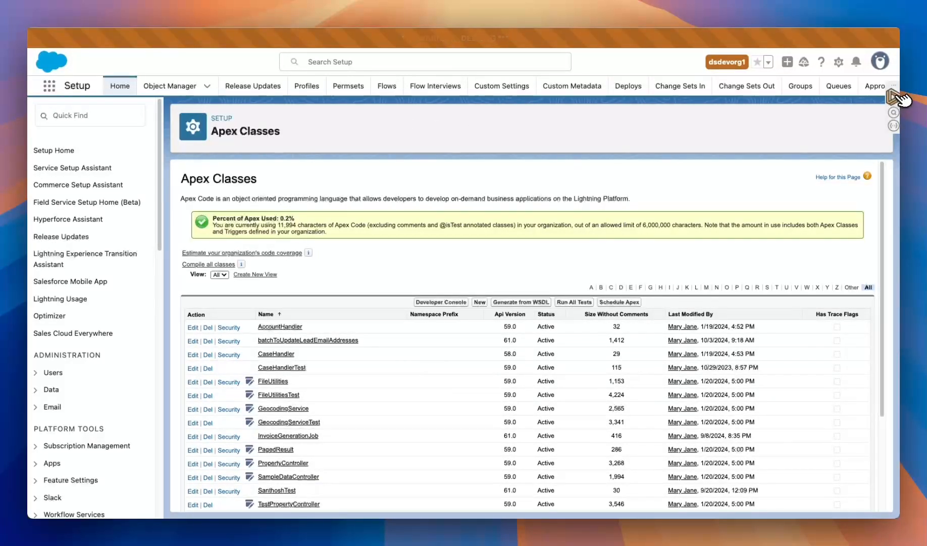
pyautogui.click(894, 112)
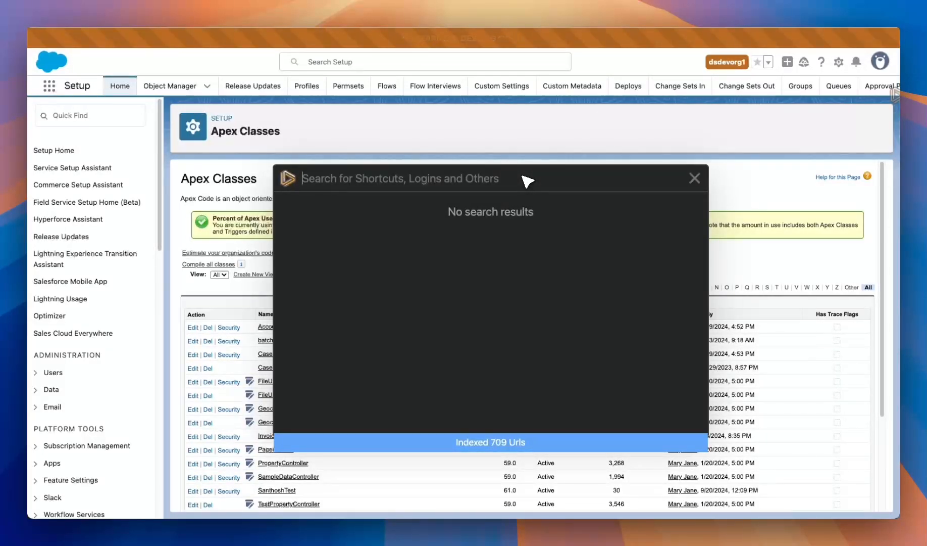
pyautogui.click(695, 178)
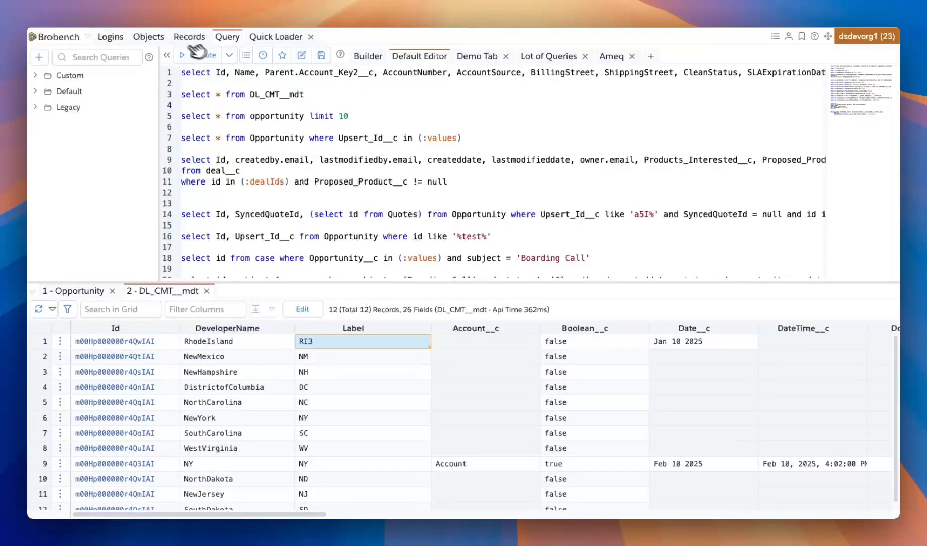
# Display the field list of the Account object in the full Brobench window
pyautogui.click(167, 38)
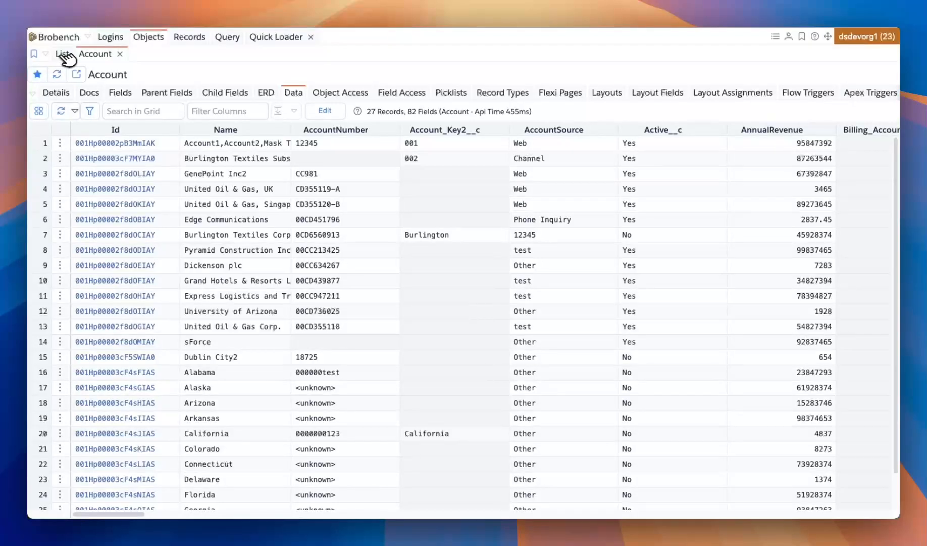
pyautogui.click(120, 92)
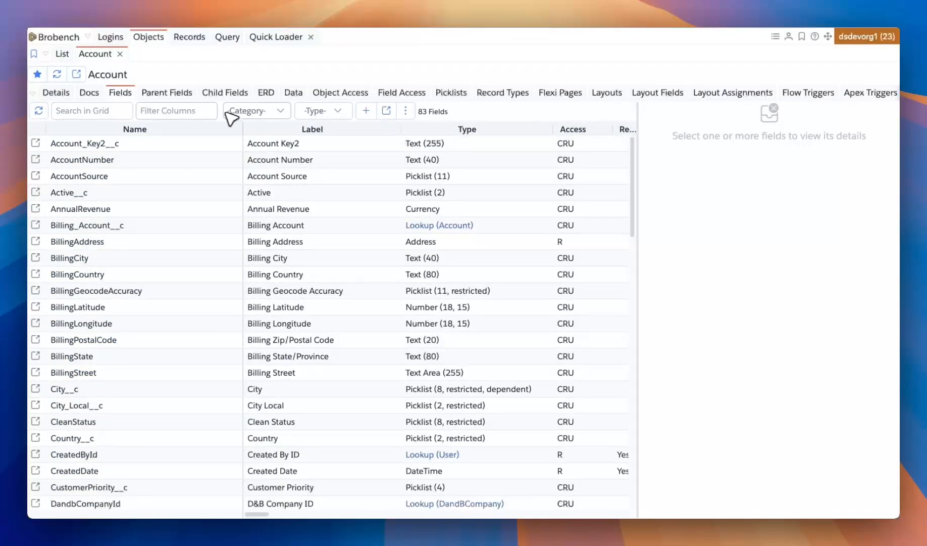
# Filter the Account field grid's columns by "track" and widen the Track History column
pyautogui.click(197, 109)
pyautogui.write('track')
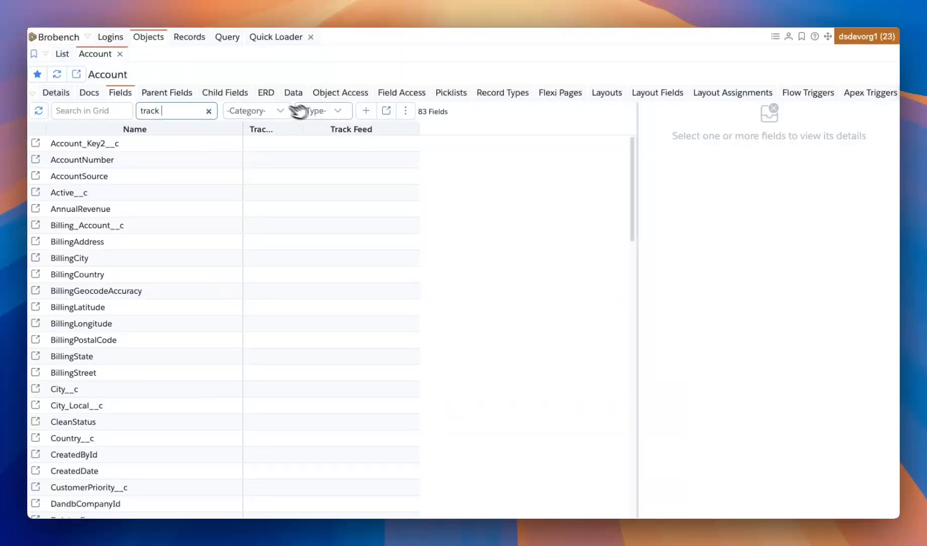
pyautogui.moveTo(303, 127); pyautogui.dragTo(324, 128)
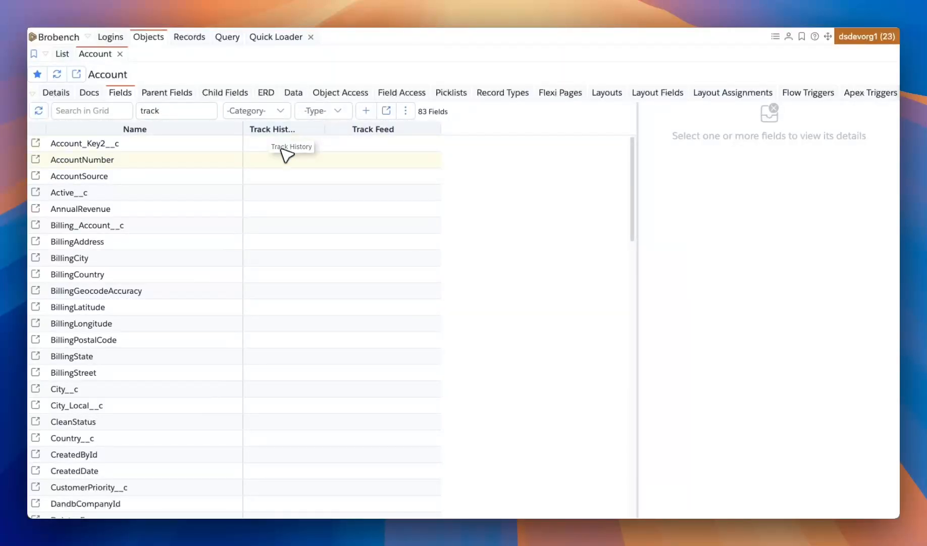
# Examine the Track History and Track Feed cells of the first Account fields and clear the column filter
pyautogui.moveTo(276, 148); pyautogui.dragTo(285, 278)
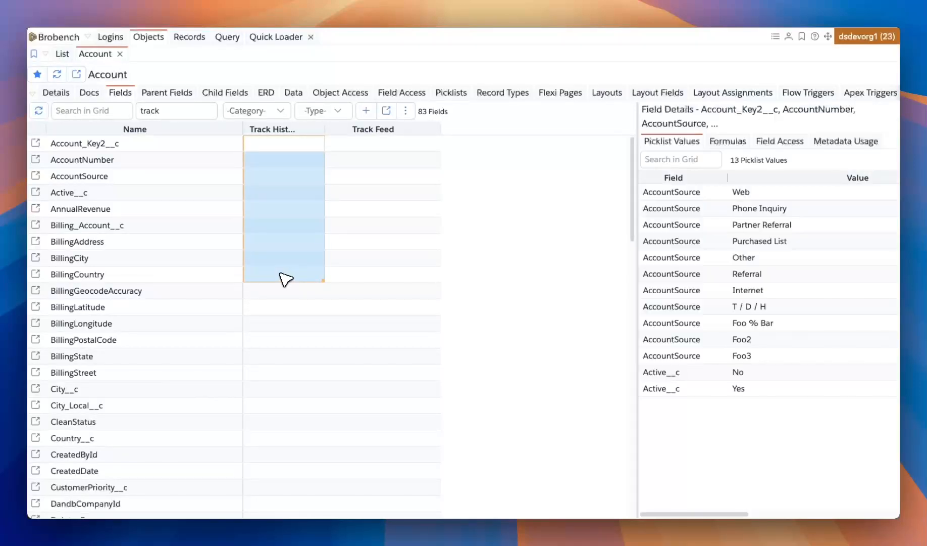
pyautogui.click(278, 268)
pyautogui.moveTo(371, 145); pyautogui.dragTo(379, 307)
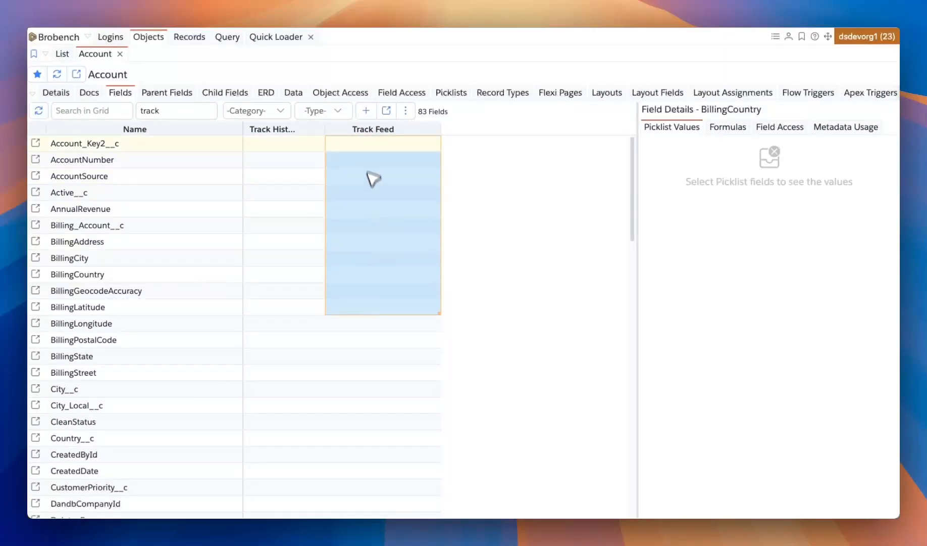
pyautogui.click(365, 146)
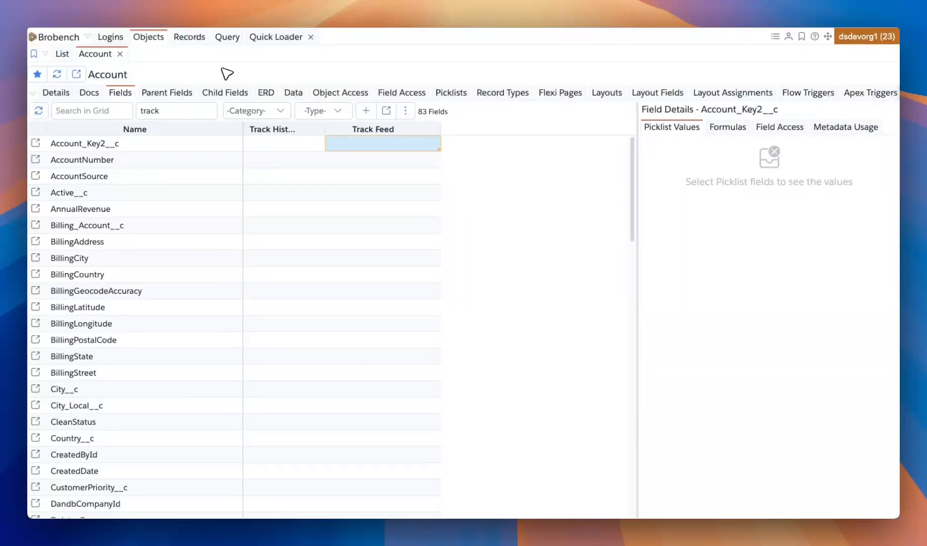
pyautogui.click(196, 116)
pyautogui.click(208, 111)
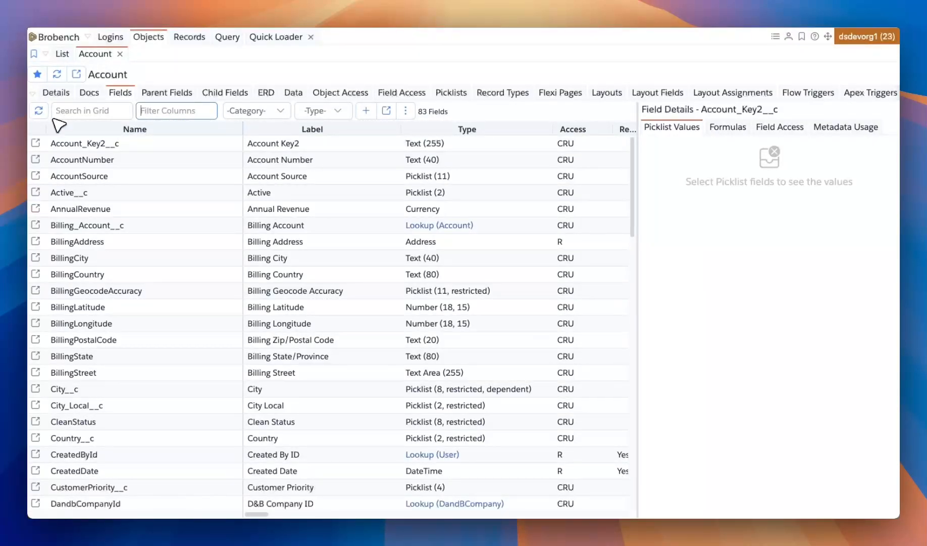
pyautogui.click(53, 113)
# Filter the Account fields by adding the Standard, Custom, Packaged and System categories one by one, and remove them all again
pyautogui.click(252, 110)
pyautogui.click(242, 130)
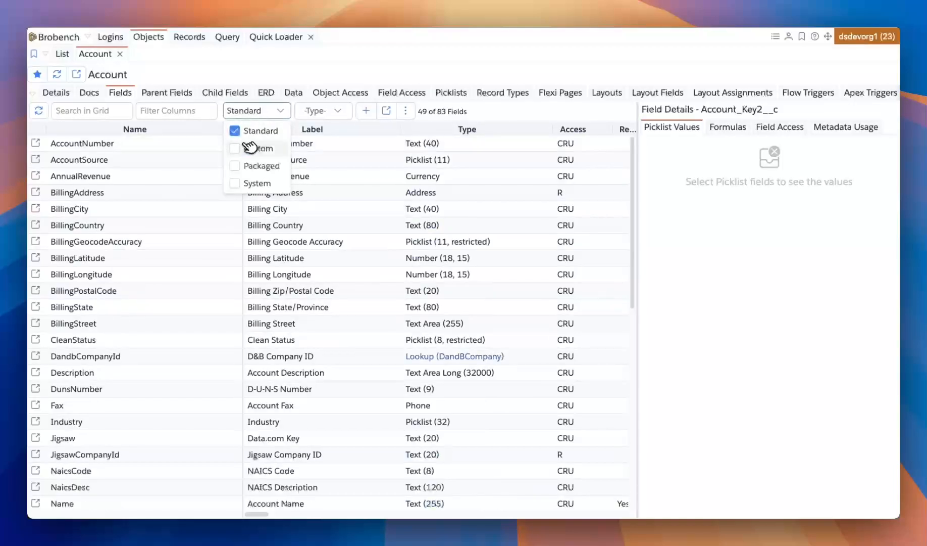
pyautogui.click(251, 148)
pyautogui.click(252, 166)
pyautogui.click(252, 183)
pyautogui.click(253, 183)
pyautogui.click(249, 167)
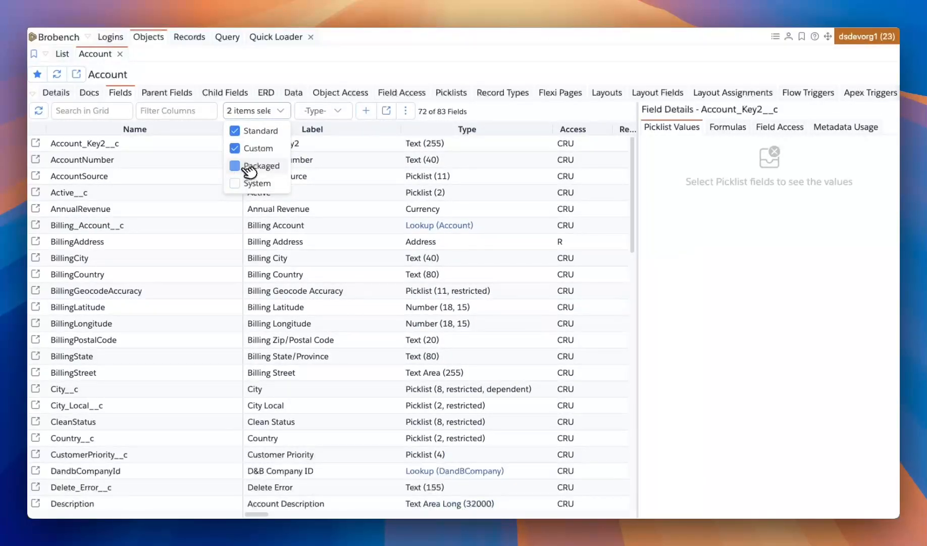
pyautogui.click(247, 148)
pyautogui.click(248, 130)
# Repeat the cumulative category filtering of the Account fields from Standard through System and reset the category filter
pyautogui.click(247, 132)
pyautogui.click(246, 149)
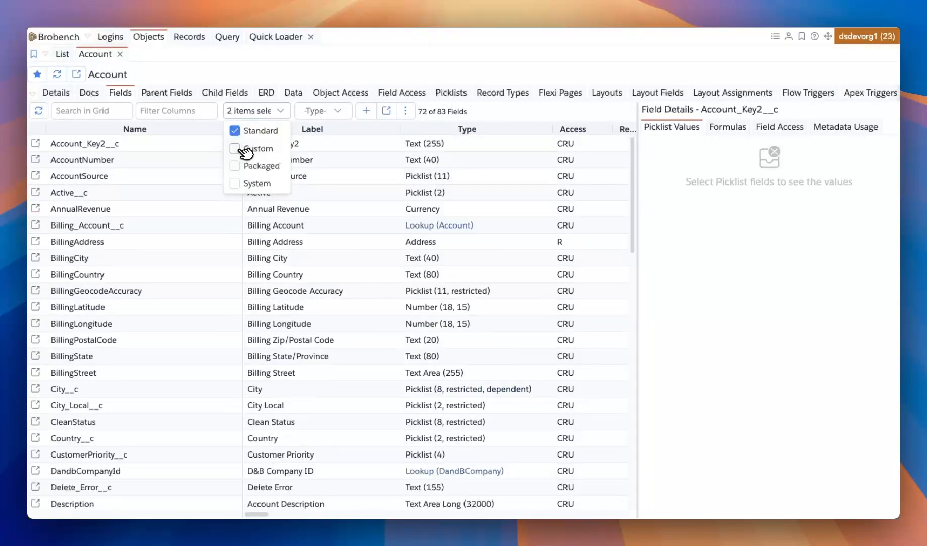
pyautogui.click(248, 165)
pyautogui.click(248, 183)
pyautogui.click(247, 183)
pyautogui.click(247, 165)
pyautogui.click(247, 148)
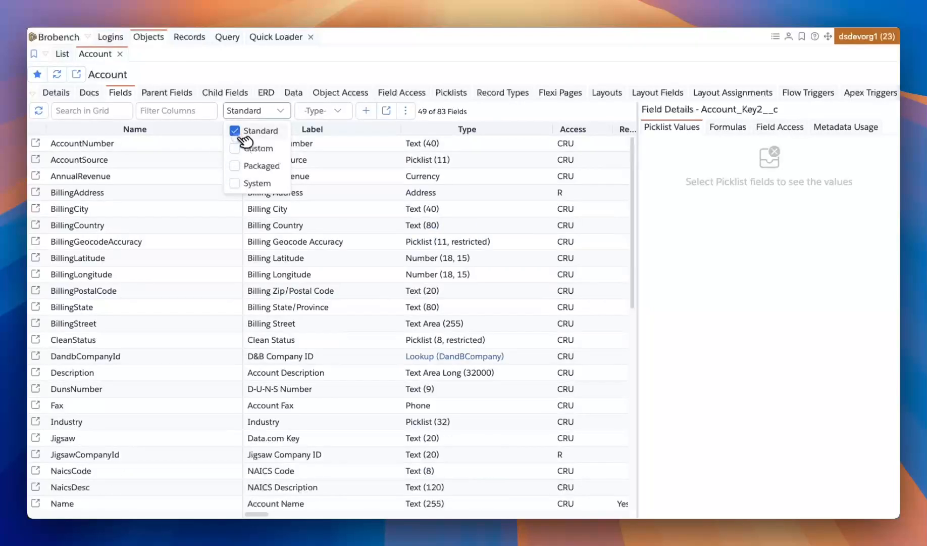
pyautogui.click(247, 131)
# Filter the Account fields by the Address type and change the type filter to DateTime
pyautogui.click(344, 113)
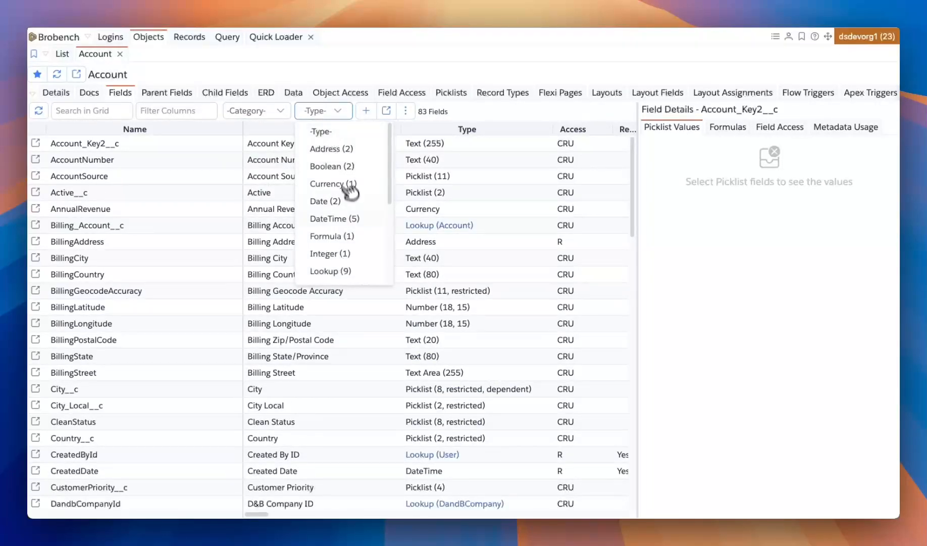
pyautogui.scroll(-3, 352, 197)
pyautogui.scroll(3, 352, 209)
pyautogui.click(347, 150)
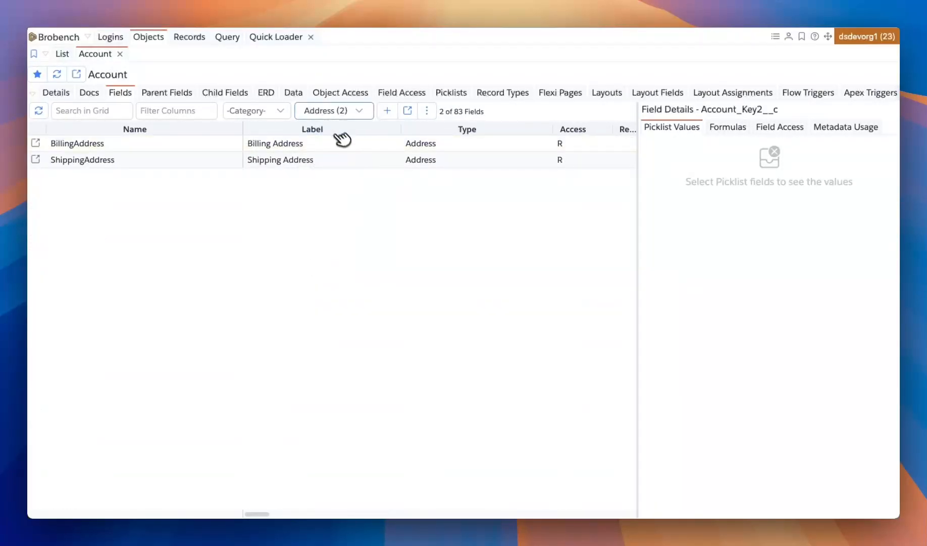
pyautogui.click(336, 114)
# Filter the Account fields by the Picklist type and reset the type filter to show all fields
pyautogui.click(341, 111)
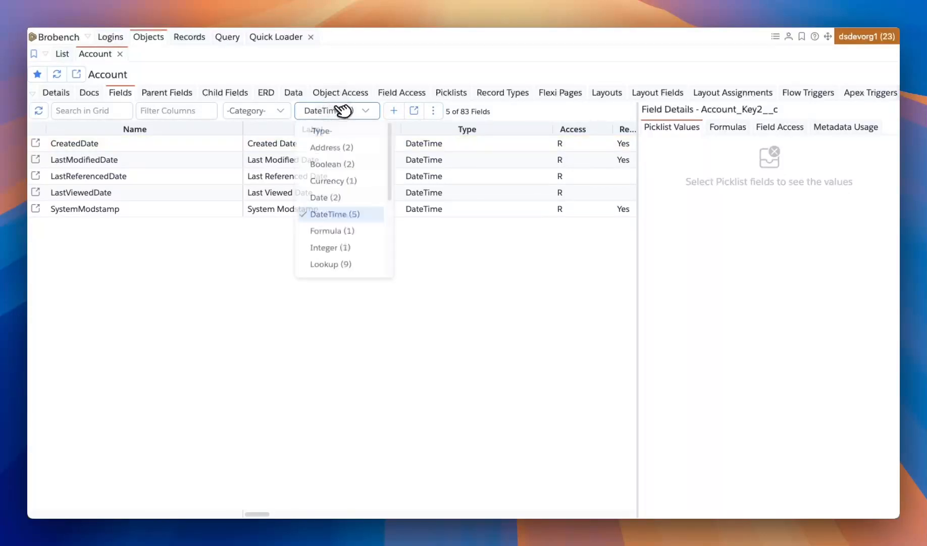
pyautogui.scroll(-3, 359, 242)
pyautogui.click(350, 205)
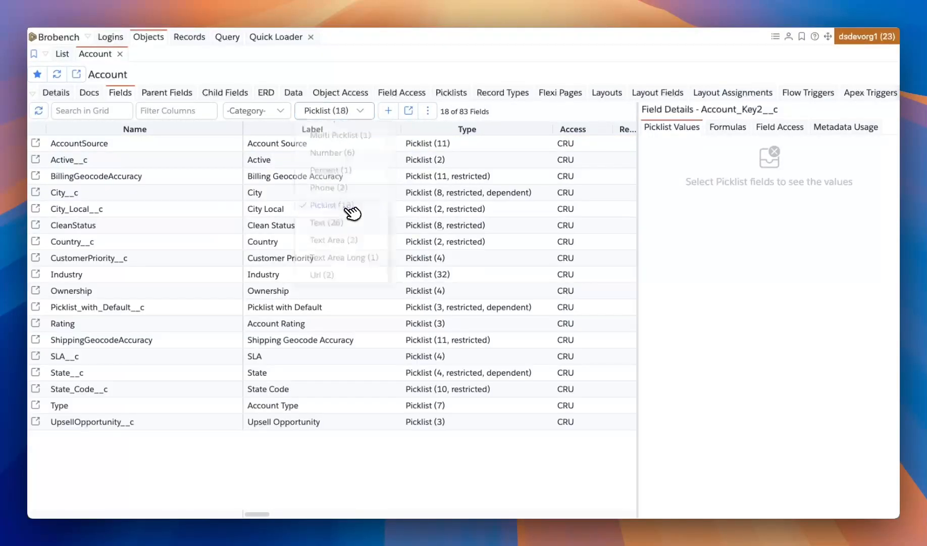
pyautogui.click(333, 110)
pyautogui.scroll(3, 337, 147)
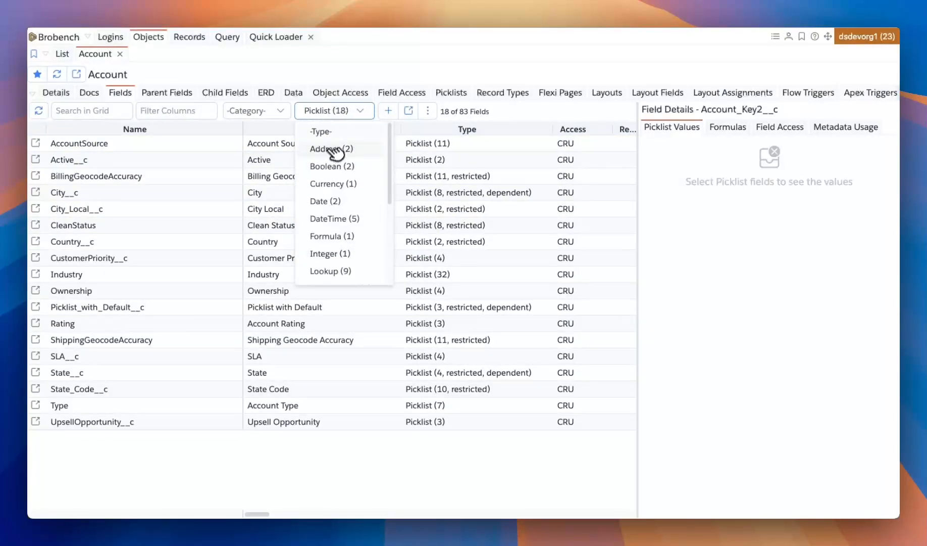
pyautogui.click(331, 130)
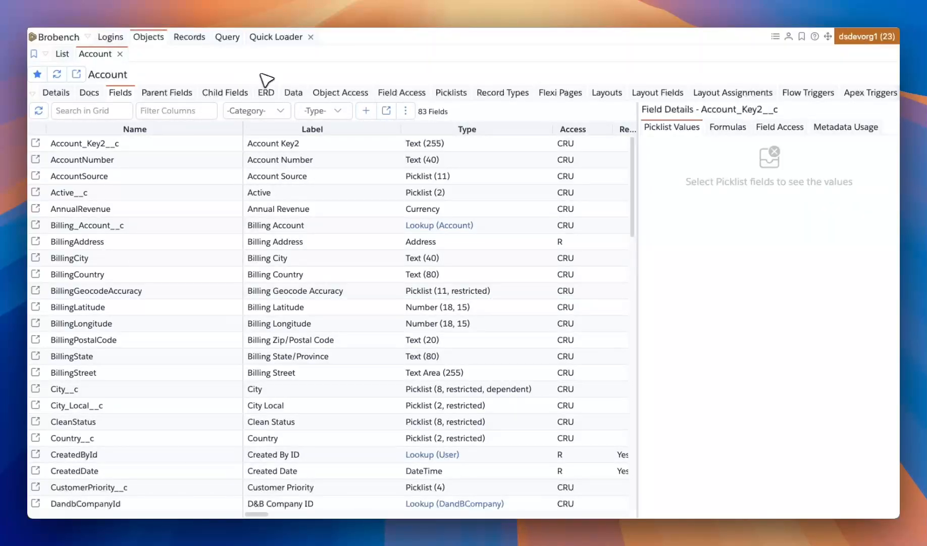
# Open the Schema Lister module, remove Contact from the requested object names and list the schema for Account only
pyautogui.click(58, 36)
pyautogui.moveTo(122, 56)
pyautogui.scroll(-3, 212, 176)
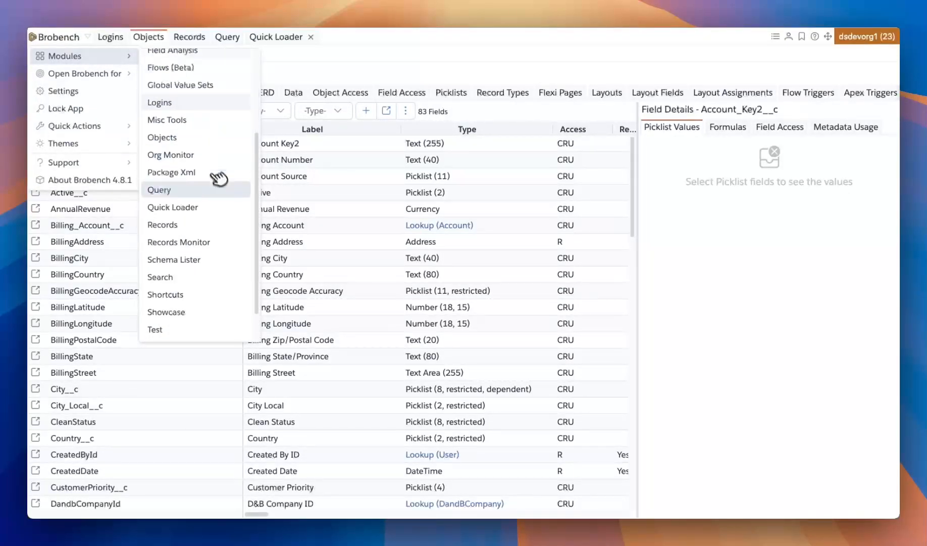
pyautogui.scroll(-1, 218, 178)
pyautogui.click(207, 215)
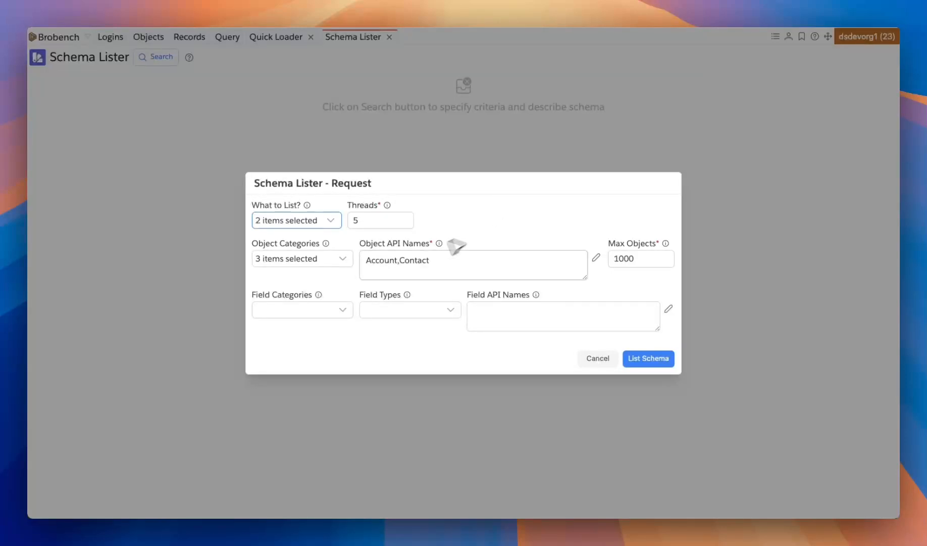
pyautogui.doubleClick(414, 260)
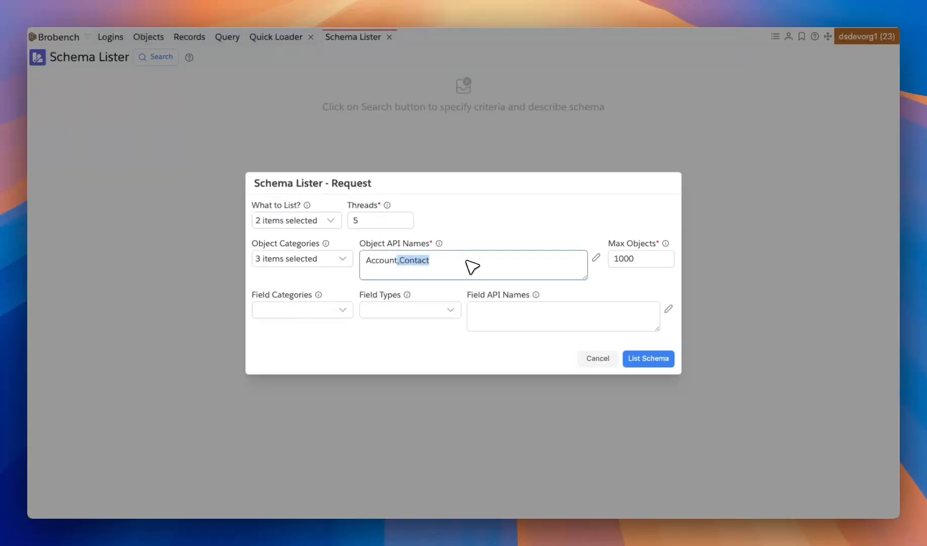
pyautogui.click(662, 360)
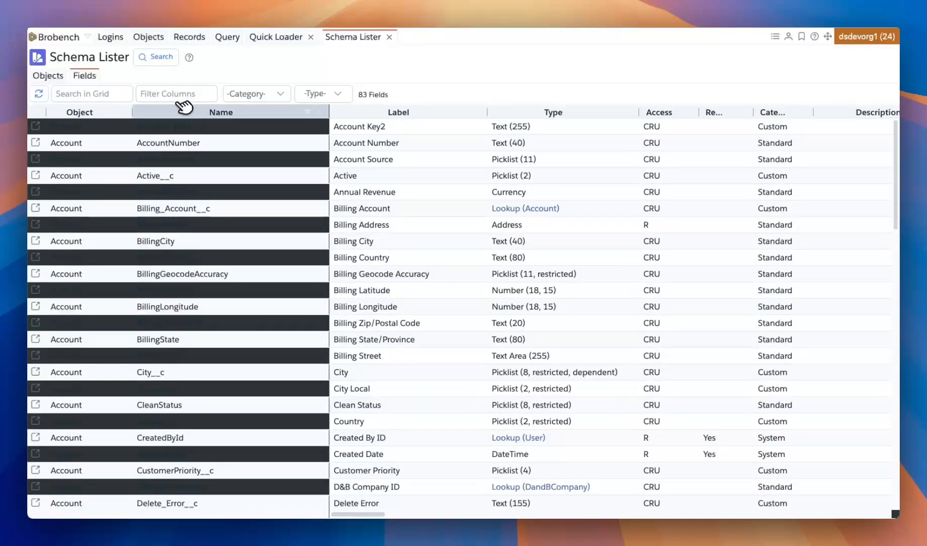
# Filter the Schema Lister's Account fields by the Custom, Packaged and System categories and clear the category filter
pyautogui.click(237, 307)
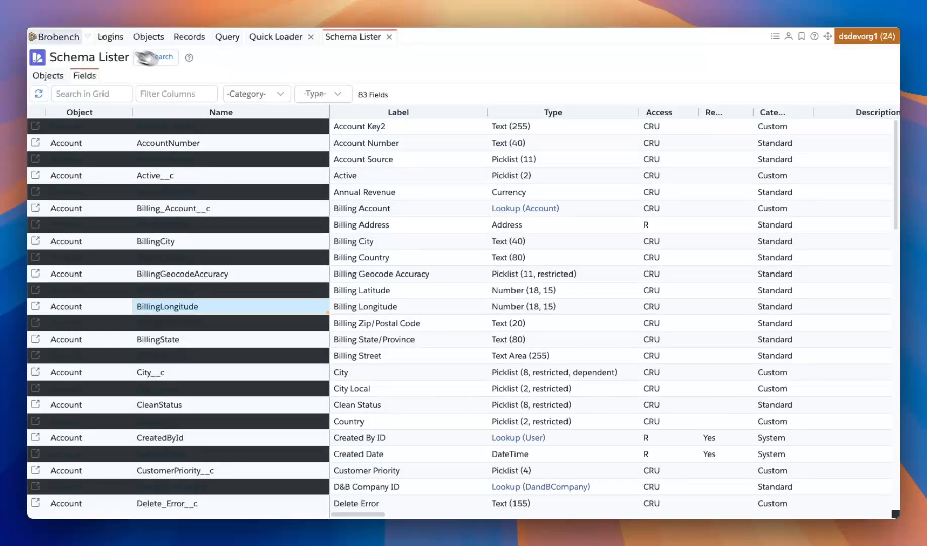
pyautogui.click(318, 94)
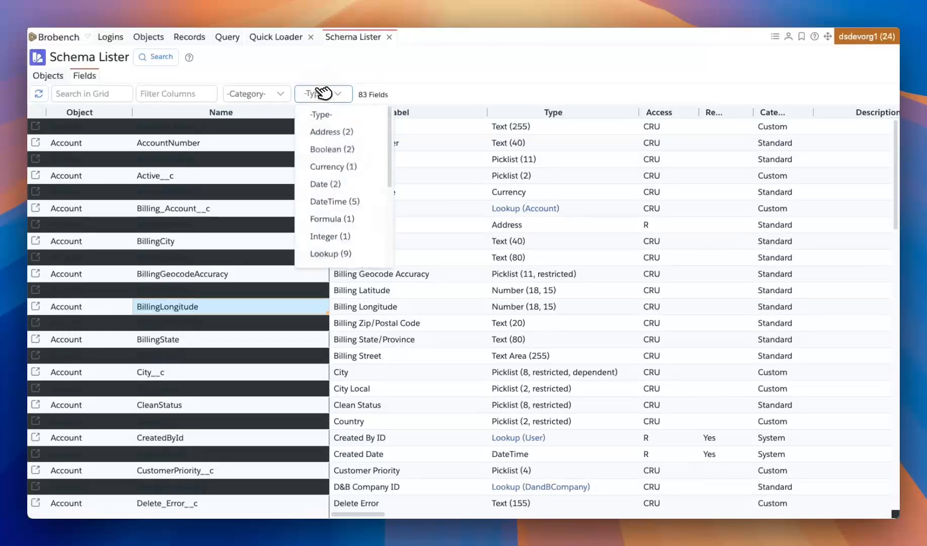
pyautogui.click(258, 94)
pyautogui.click(263, 131)
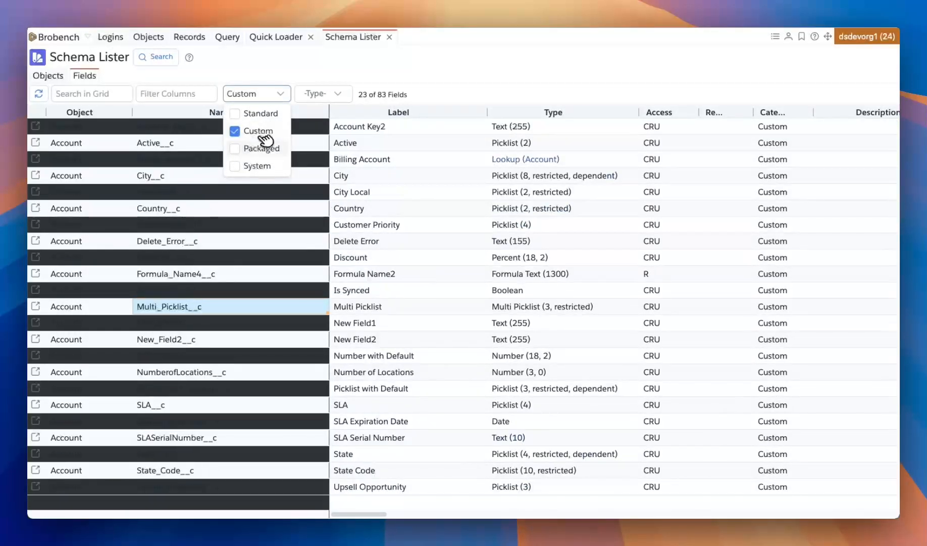
pyautogui.click(261, 148)
pyautogui.click(260, 164)
pyautogui.click(259, 149)
pyautogui.click(260, 131)
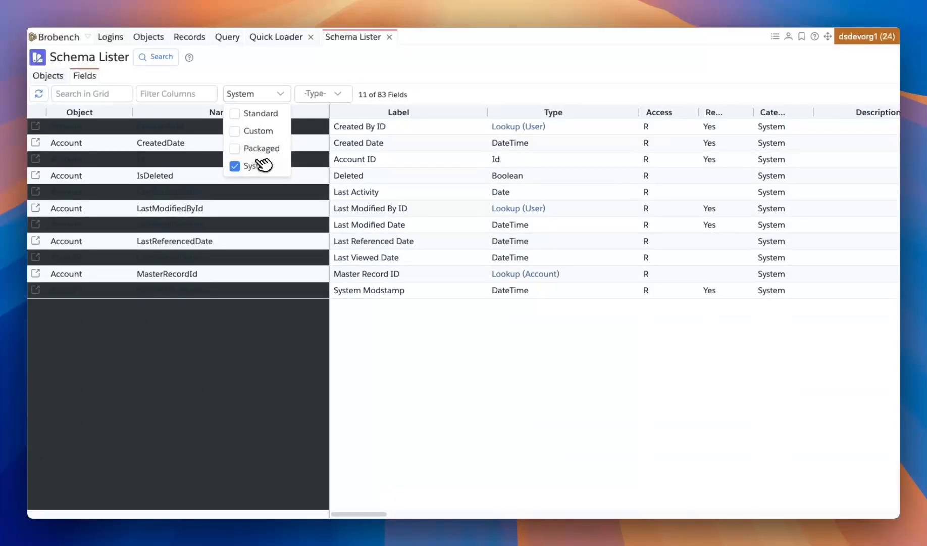
pyautogui.click(258, 166)
pyautogui.click(251, 69)
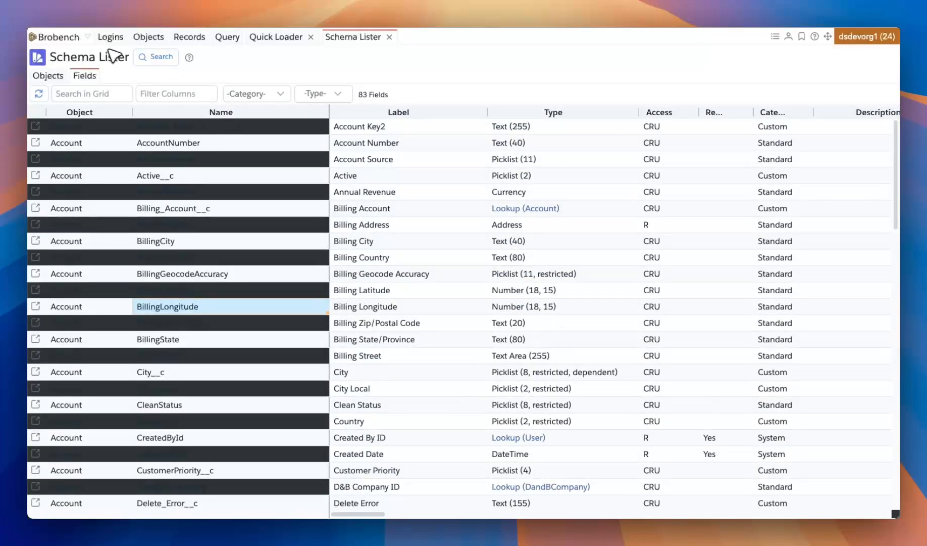
# View the Quick Loader and open the Burlington Textiles Corp account from the record history in Records
pyautogui.click(276, 38)
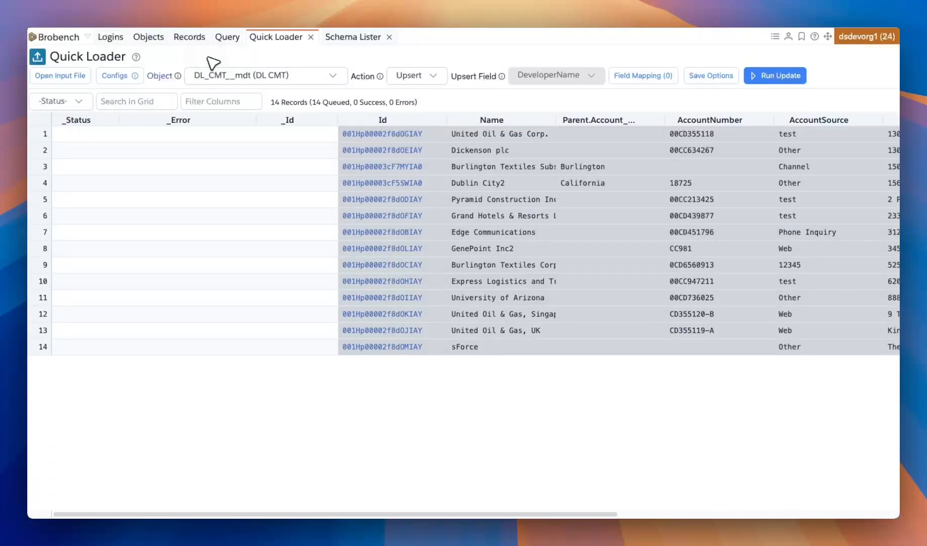
pyautogui.click(195, 38)
pyautogui.click(155, 55)
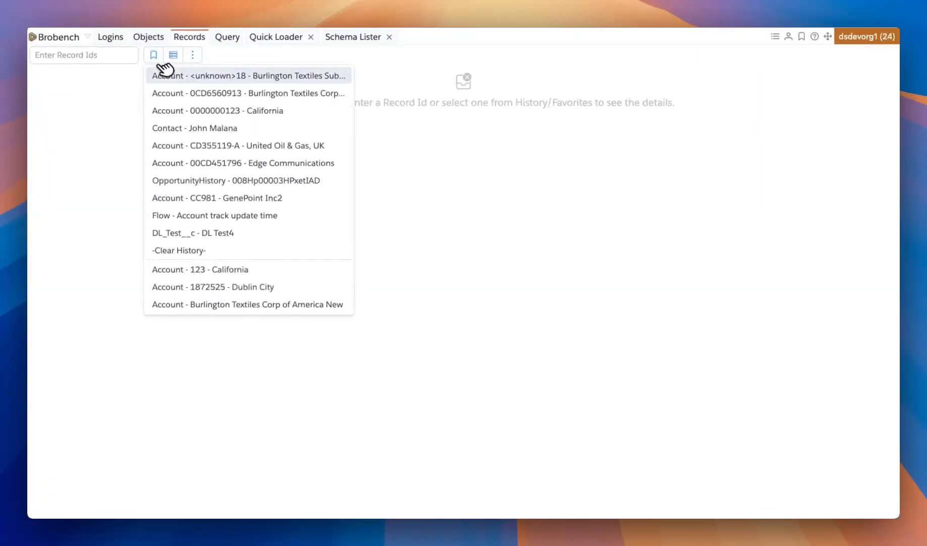
pyautogui.click(175, 93)
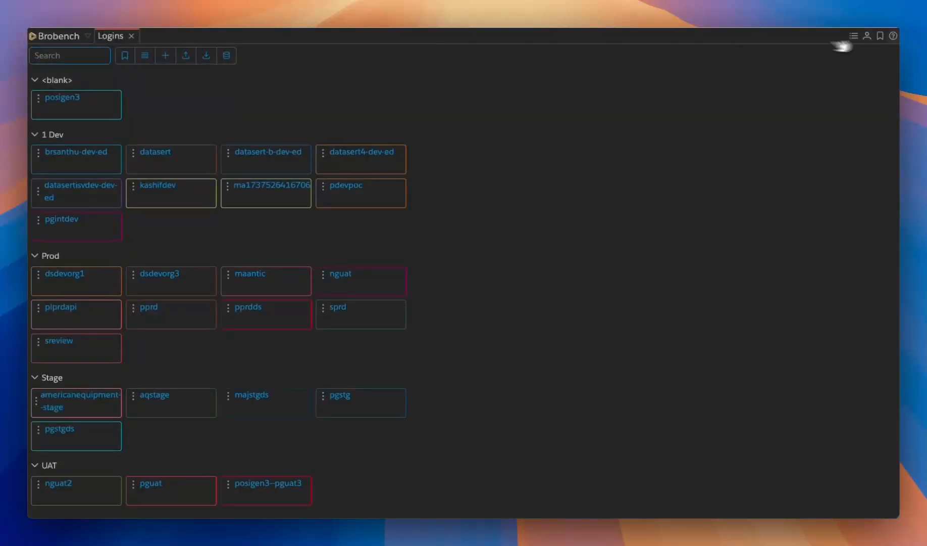
# Switch the Brobench Logins window to the light theme
pyautogui.click(71, 36)
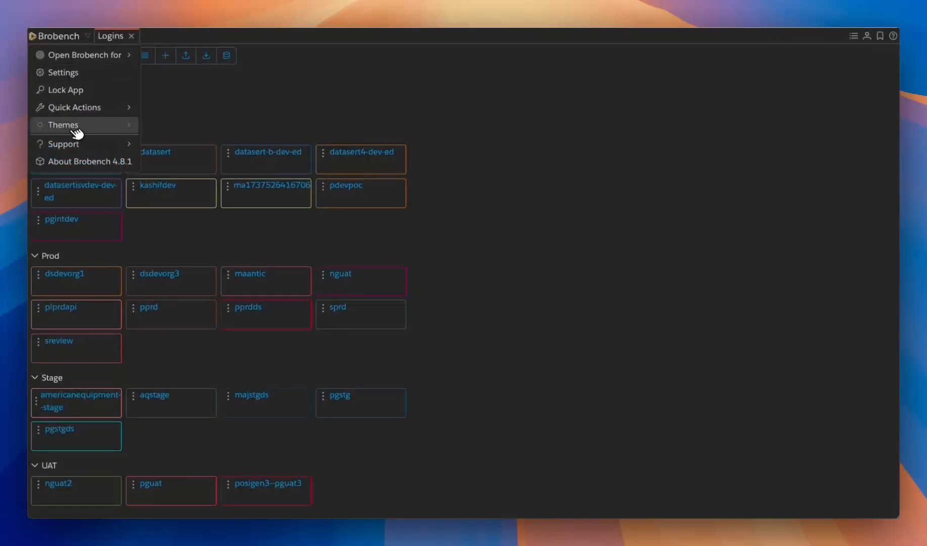
pyautogui.moveTo(77, 132)
pyautogui.click(162, 144)
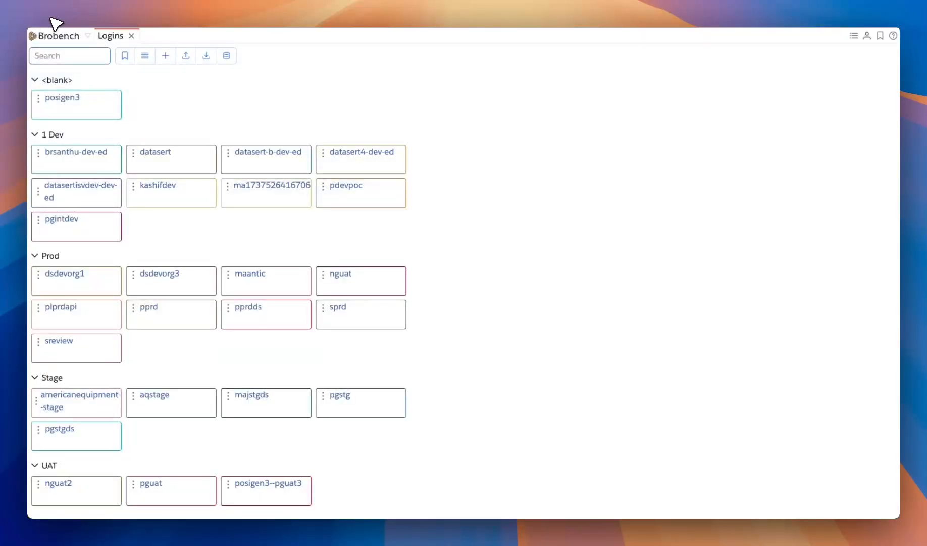
pyautogui.click(87, 16)
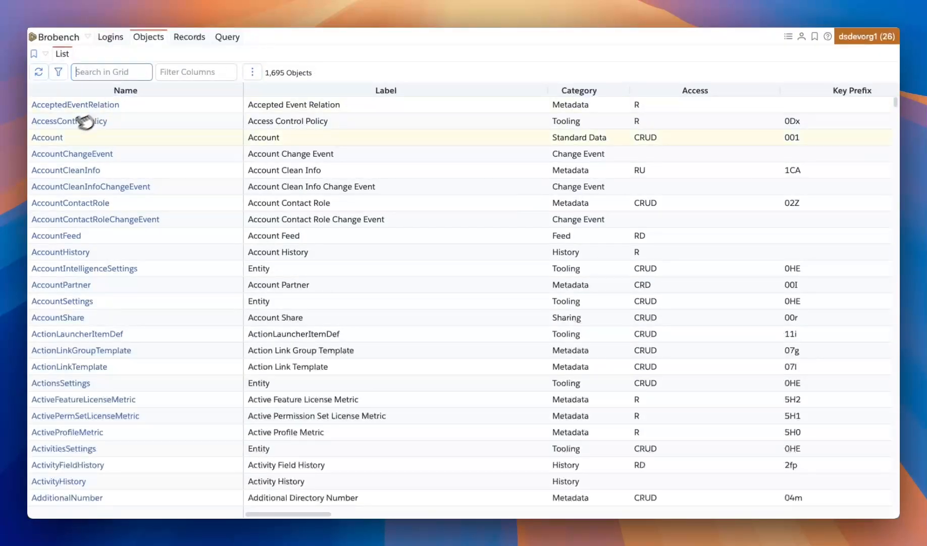
# Open the Burlington Textiles Corp account from the record history and hide the blank fields in its field list
pyautogui.click(189, 37)
pyautogui.click(173, 55)
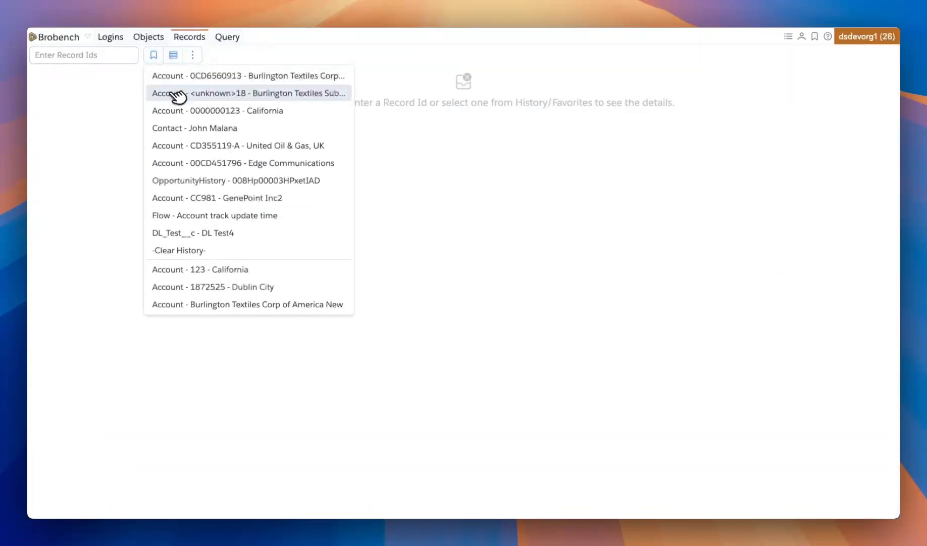
pyautogui.click(177, 81)
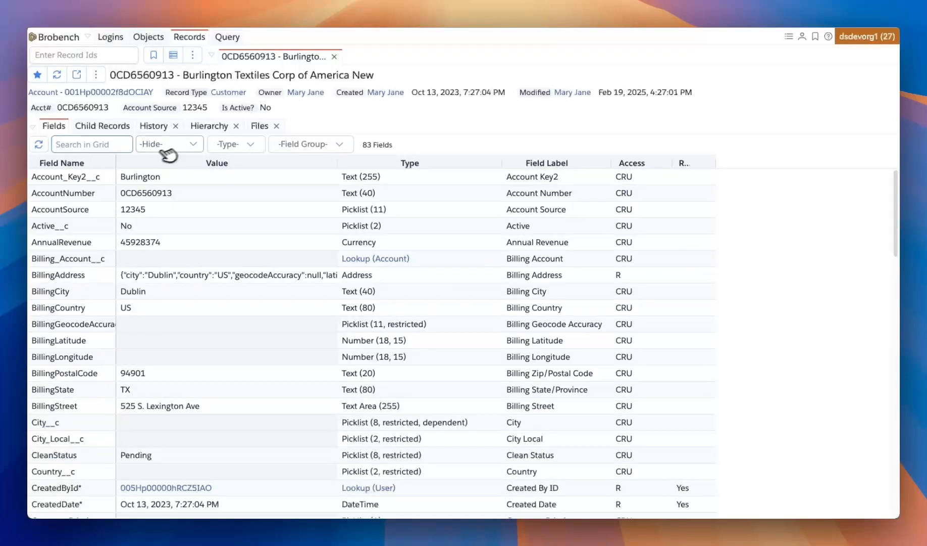
pyautogui.click(201, 146)
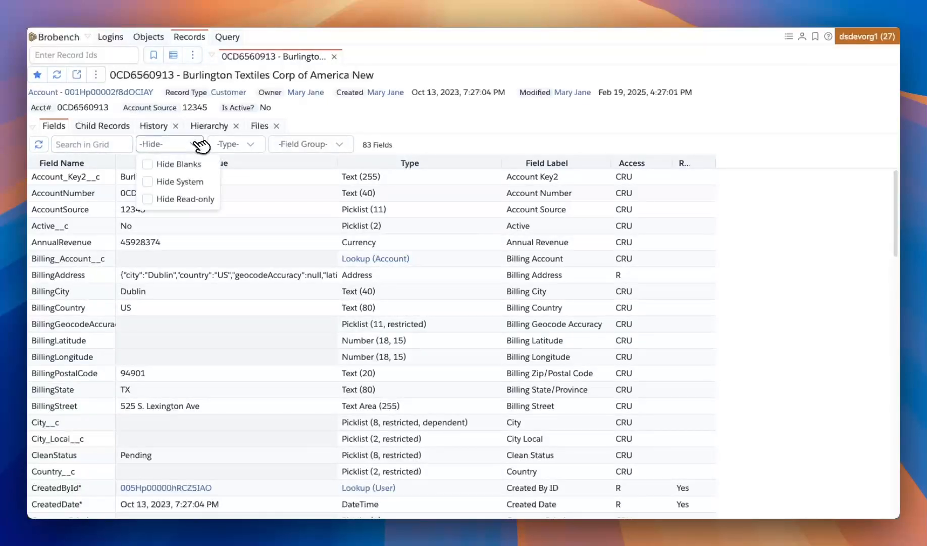
pyautogui.click(192, 166)
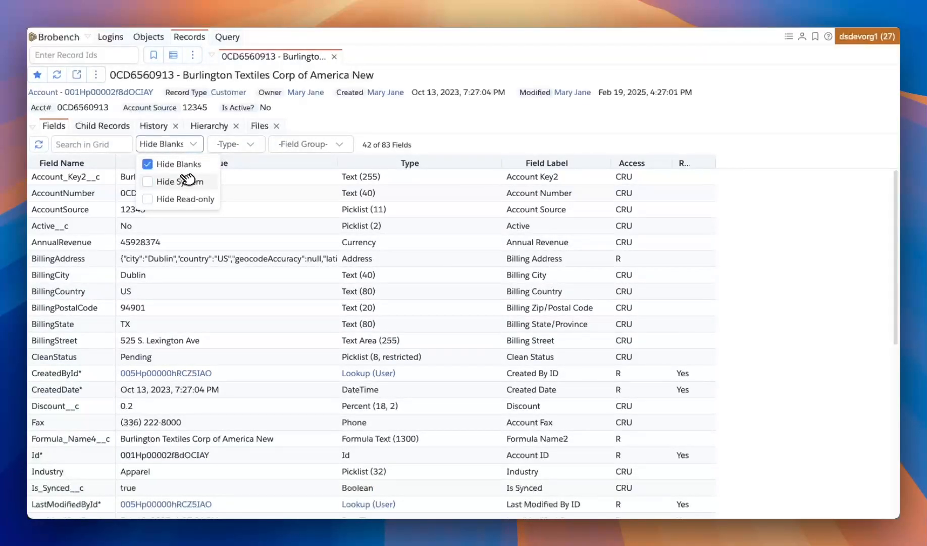
# Hide the system and read-only fields in the account's field list and look through the remaining fields
pyautogui.click(188, 180)
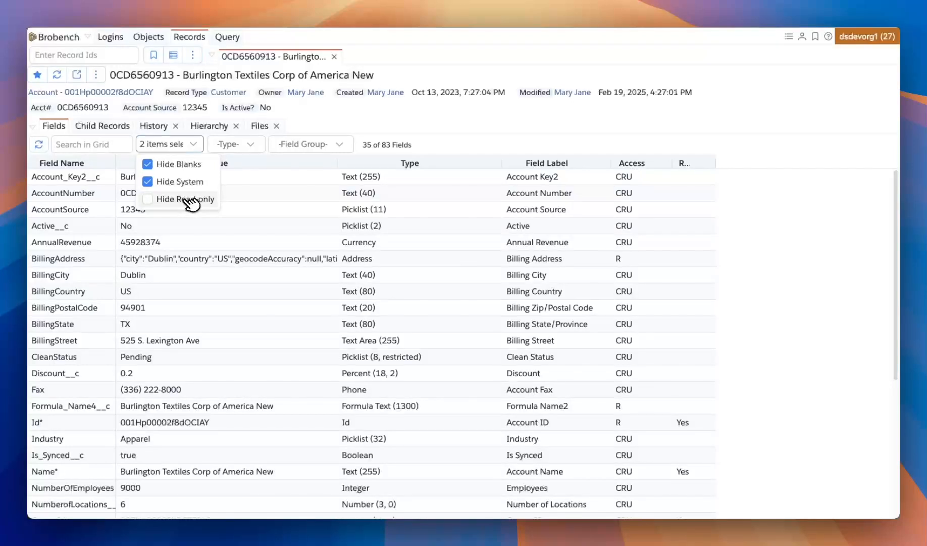
pyautogui.click(192, 200)
pyautogui.click(190, 227)
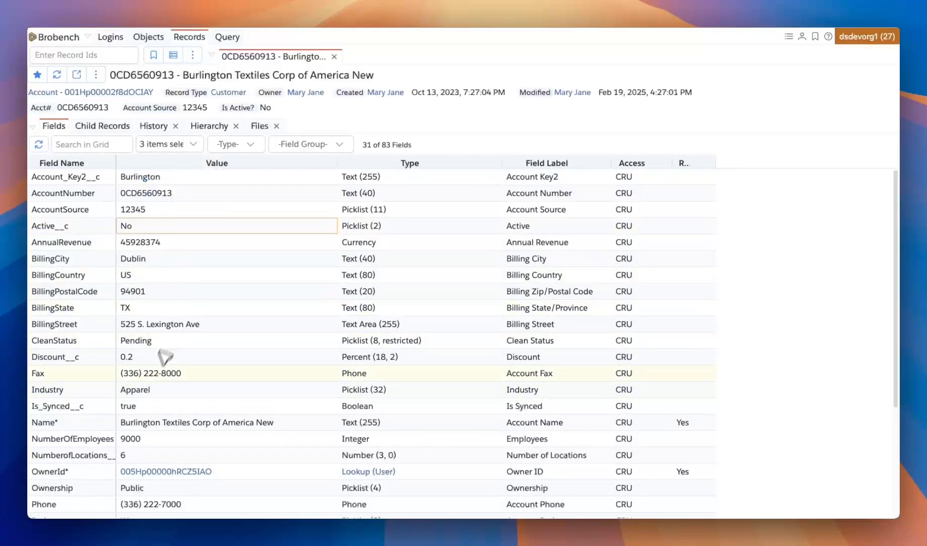
pyautogui.scroll(-3, 166, 353)
pyautogui.scroll(3, 171, 231)
# Filter the account's field list by the DateTime type
pyautogui.click(260, 145)
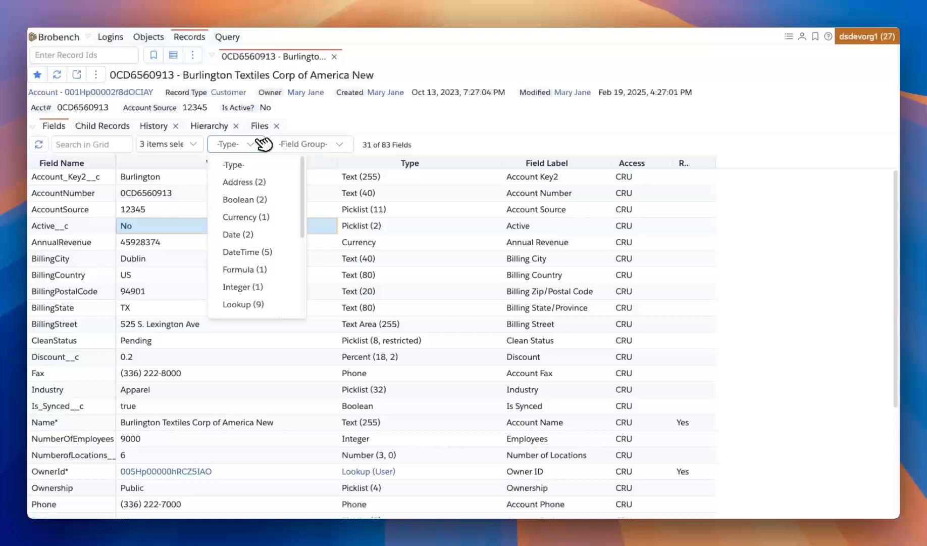
pyautogui.click(264, 252)
pyautogui.click(236, 148)
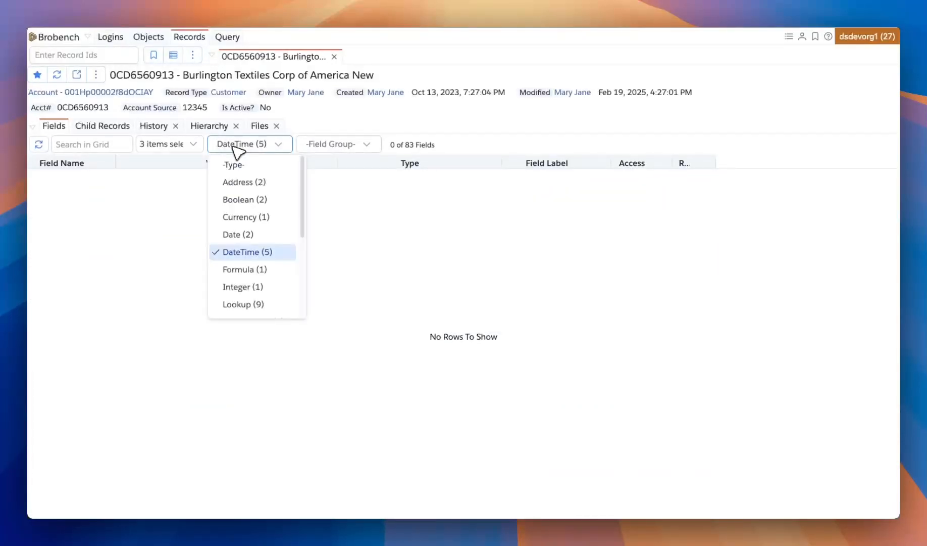
# Turn off Hide Blanks, Hide System and Hide Read-only for the account's field list
pyautogui.click(166, 146)
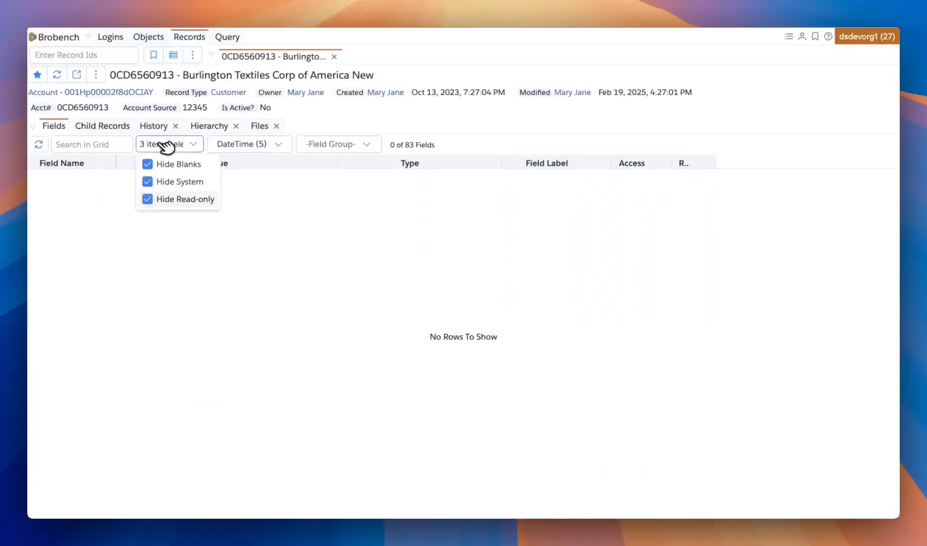
pyautogui.click(178, 164)
pyautogui.click(181, 181)
pyautogui.click(185, 200)
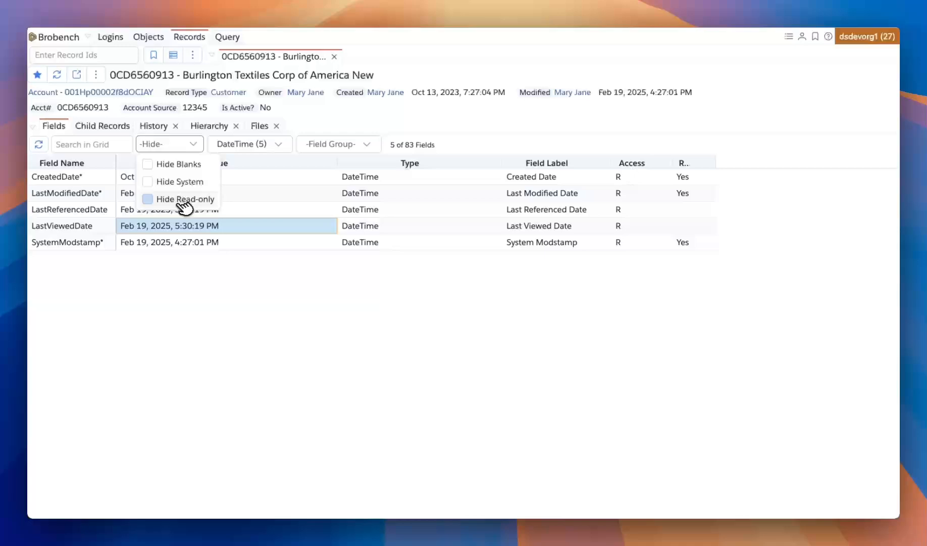
pyautogui.click(242, 145)
pyautogui.click(252, 147)
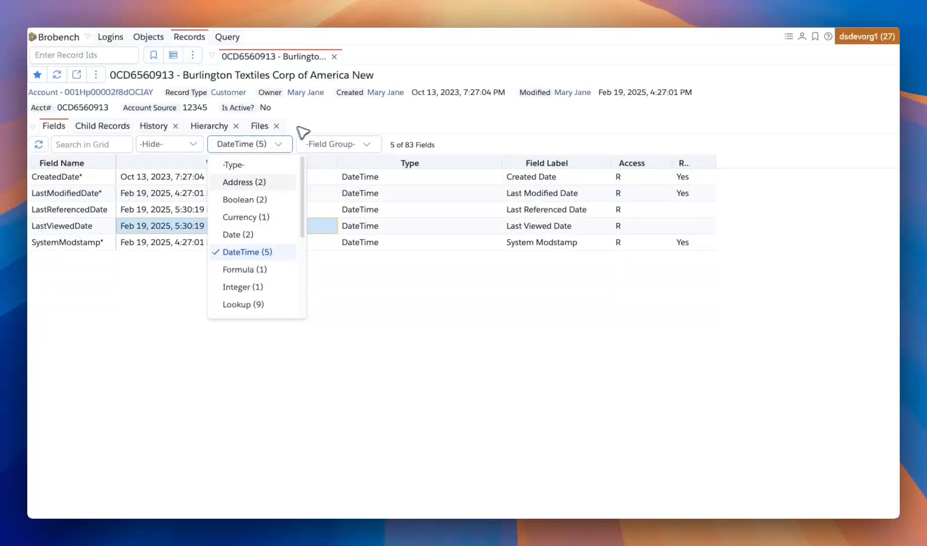
pyautogui.click(312, 130)
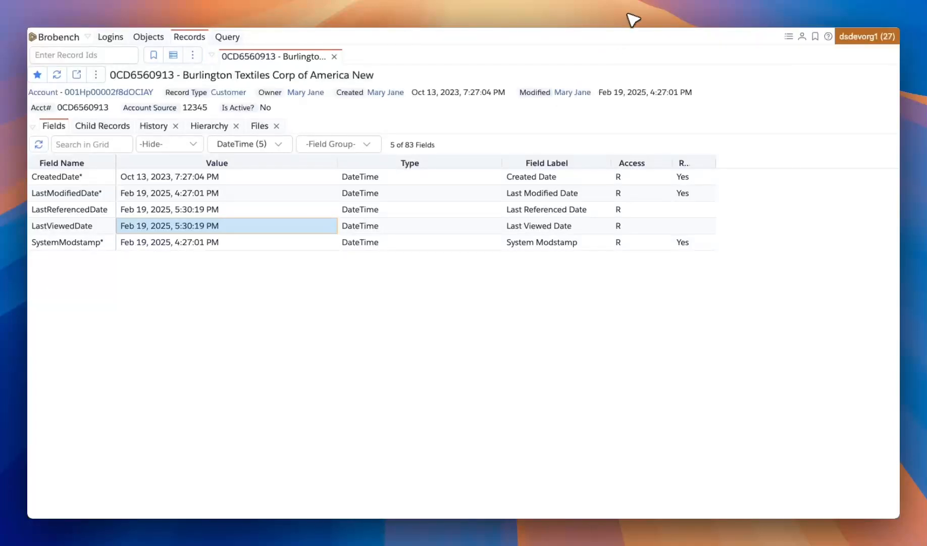